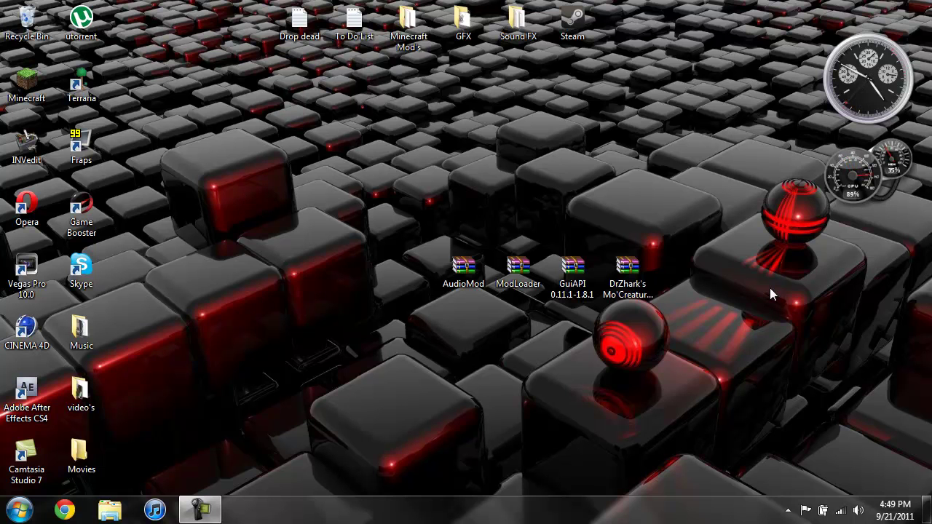
Launch Minecraft and log in with the remembered account
double_click(27, 82)
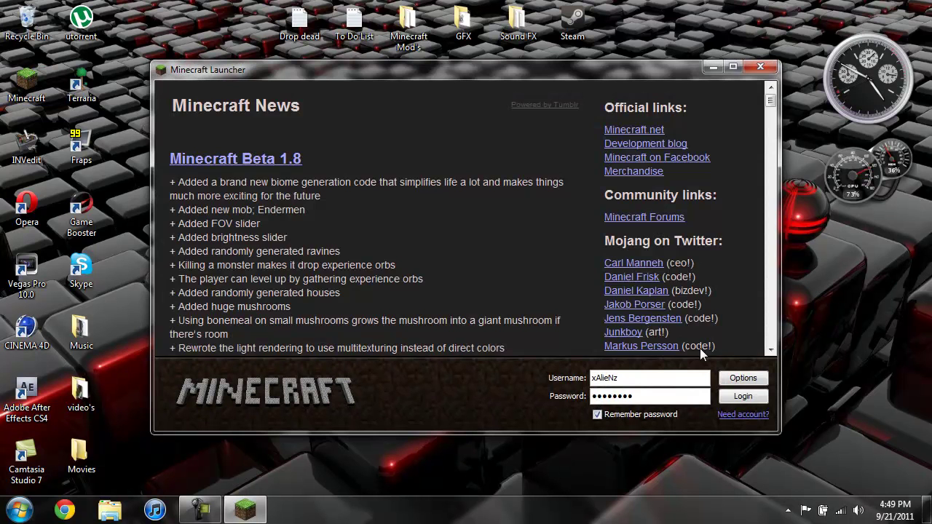
click(722, 397)
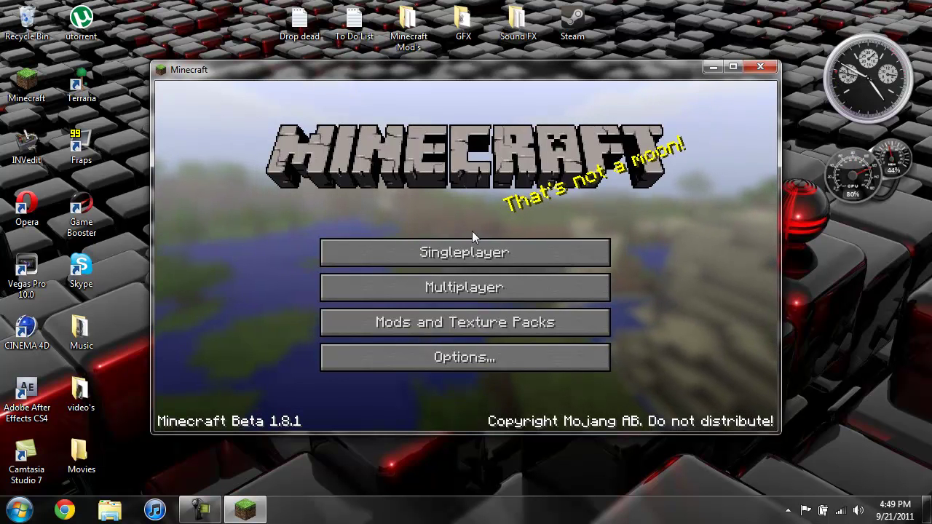
Load the singleplayer world Minecraft Mineshaft in a maximized game window
click(470, 252)
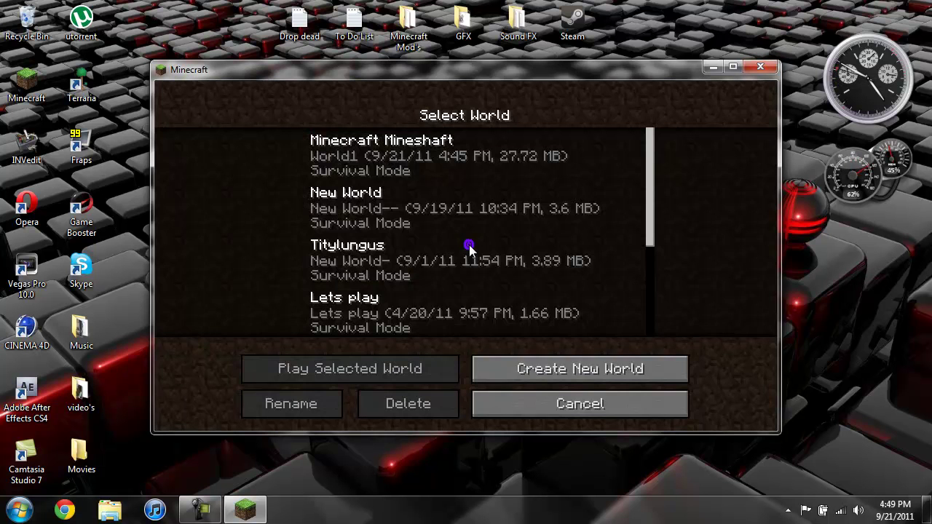
click(734, 68)
click(407, 94)
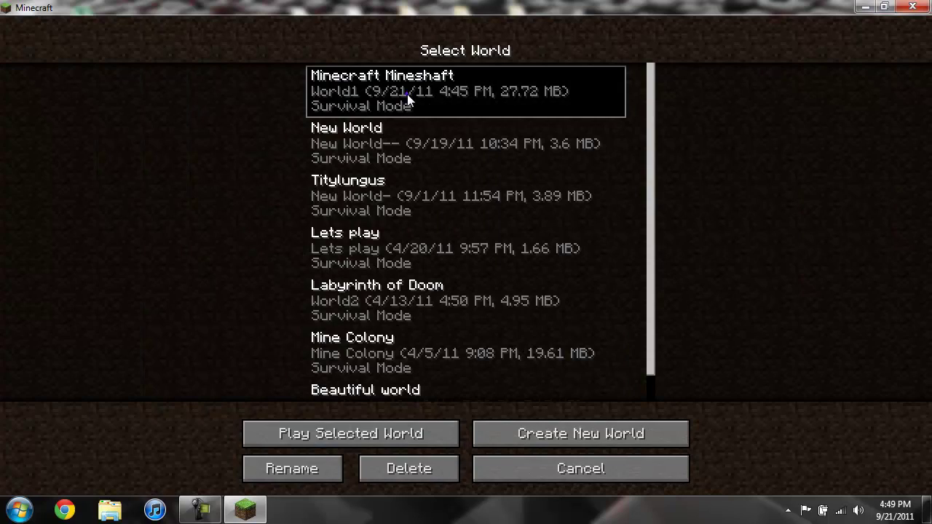
click(380, 424)
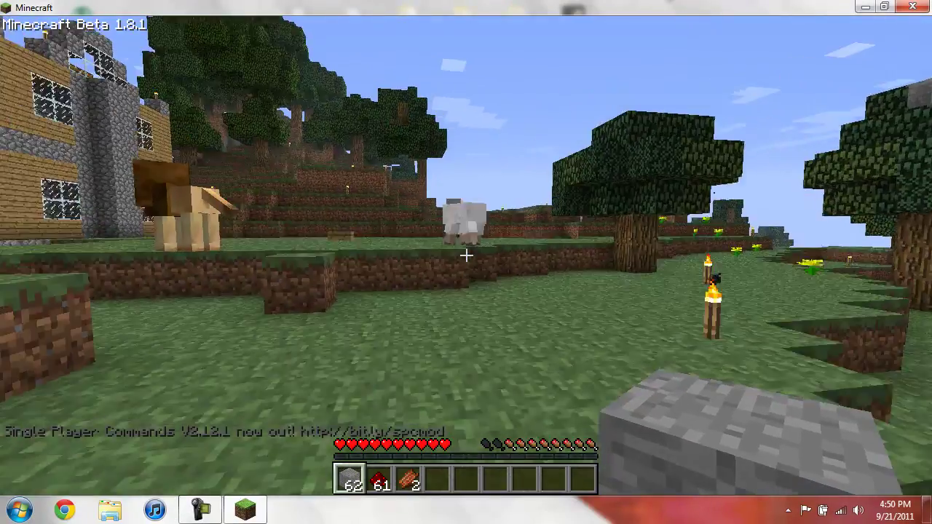
Walk across the grass and down to the tip of the sandy shore, examining the animals on the way
key(w)
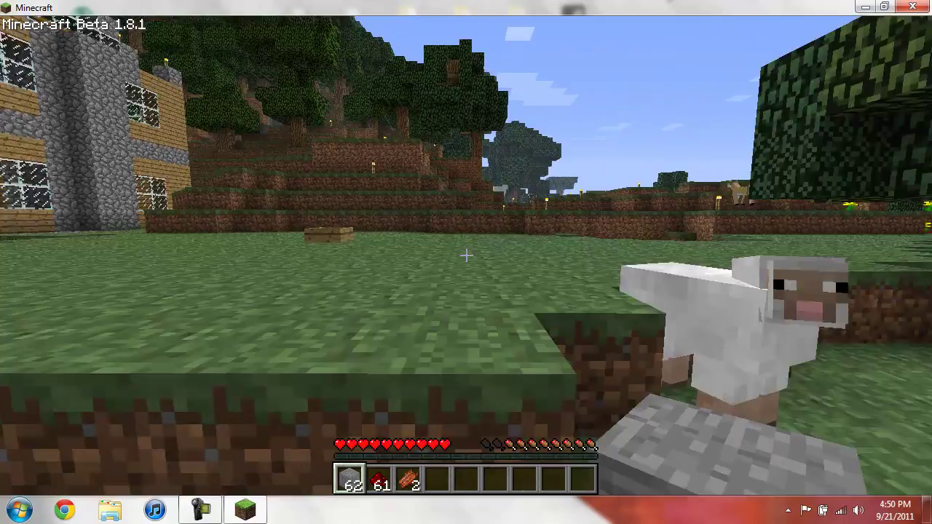
key(w)
key(w)
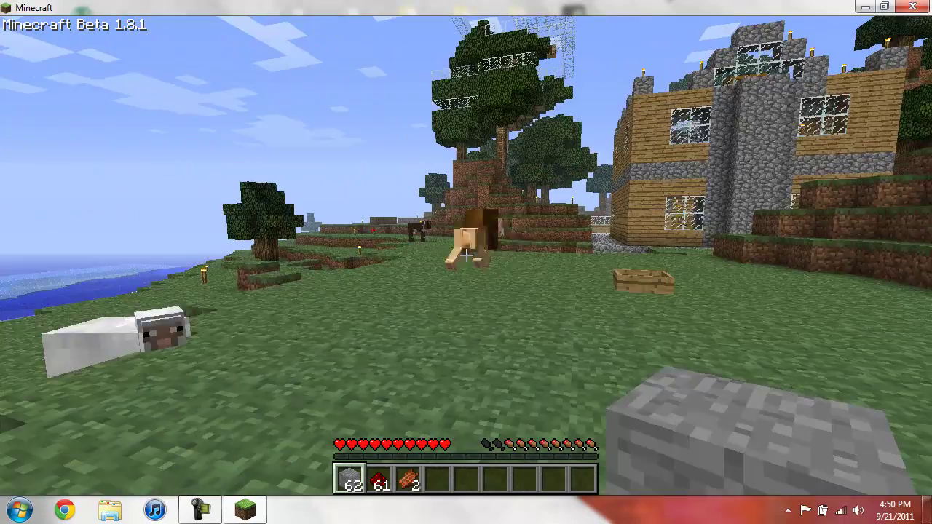
key(w)
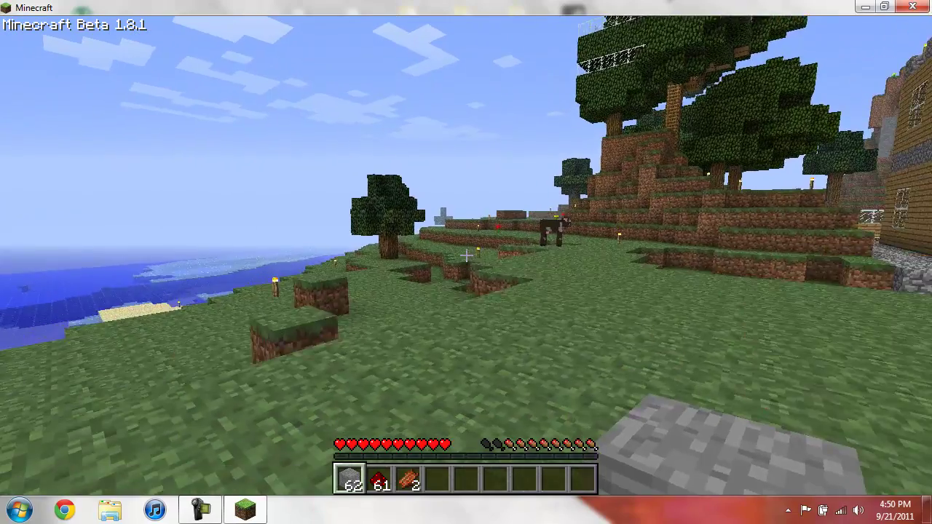
key(w)
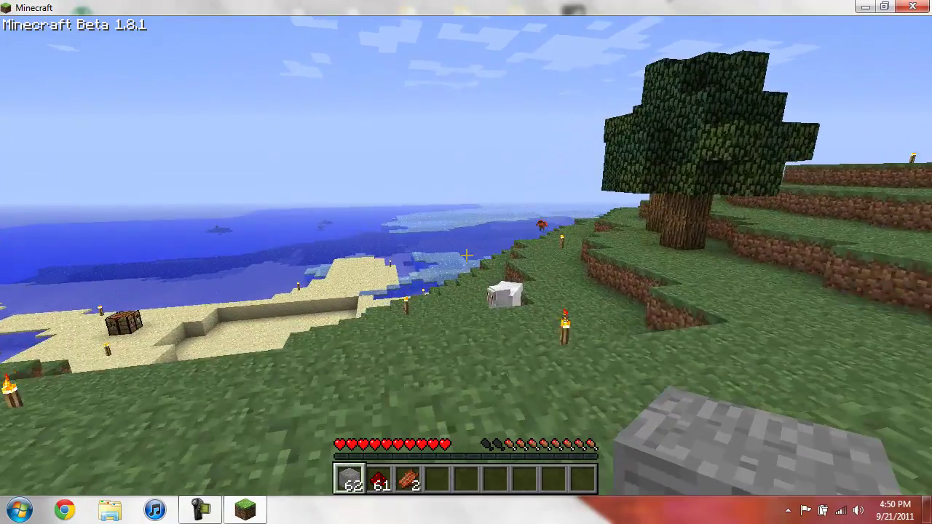
key(w)
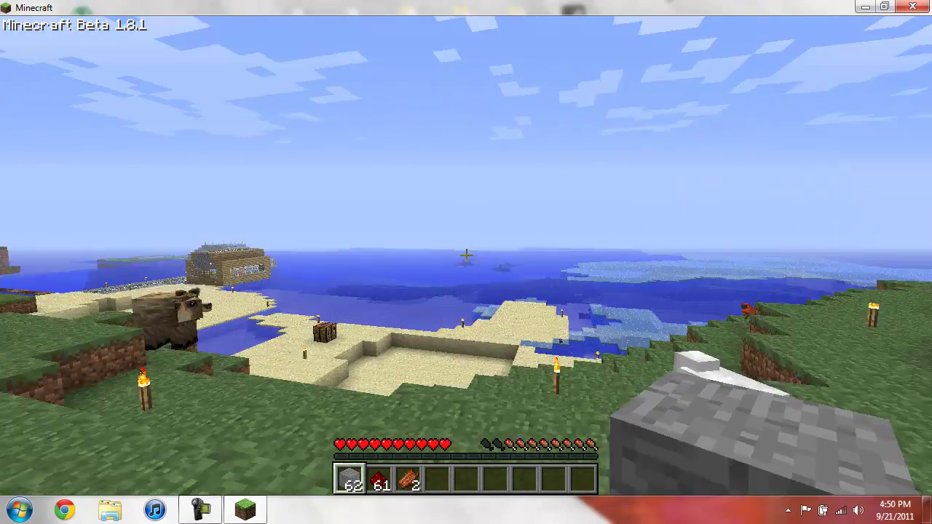
key(w)
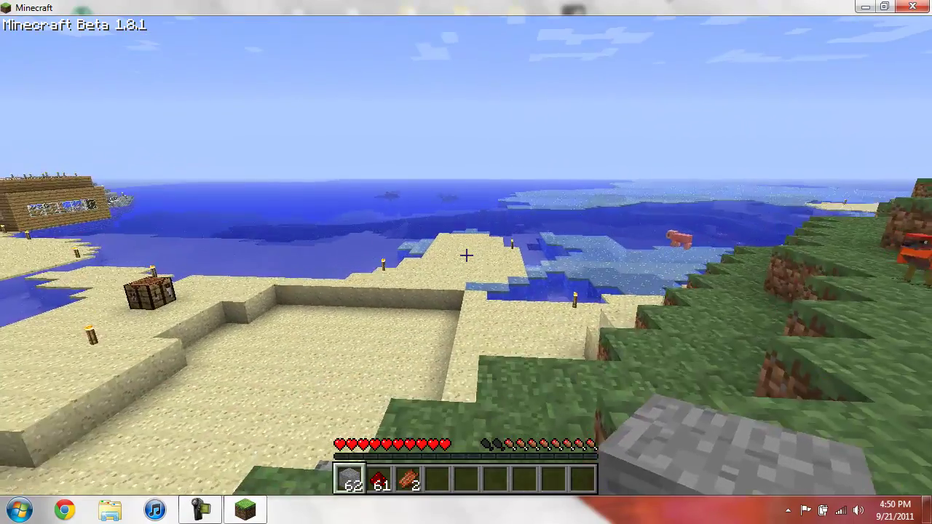
key(w)
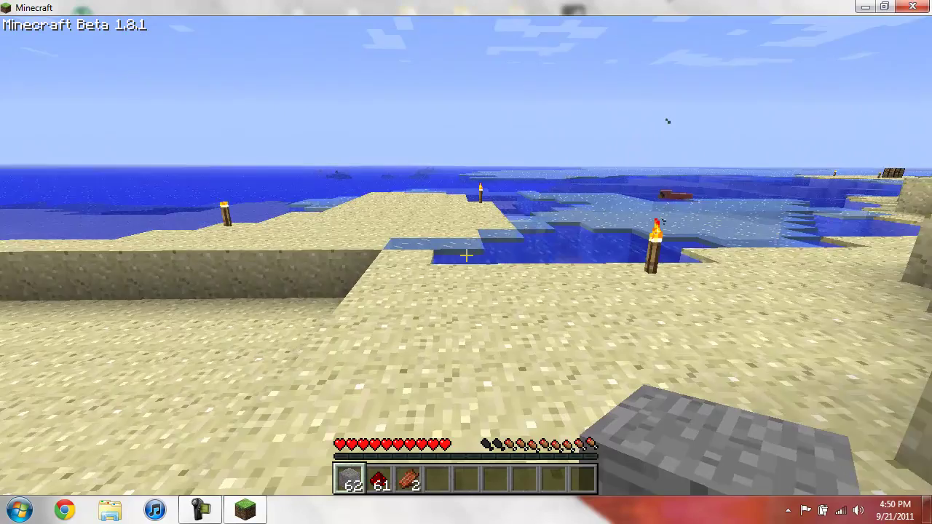
key(w)
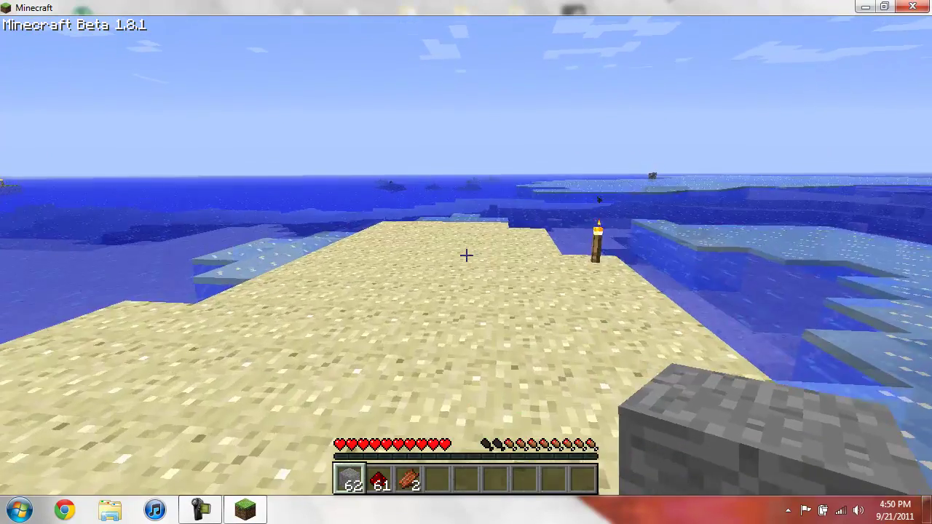
key(w)
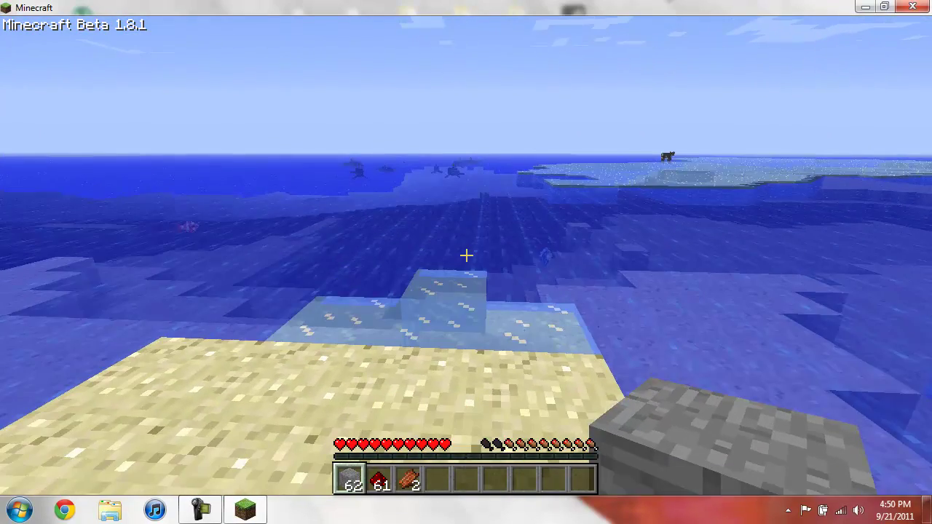
Swim out from the icy edge of the beach and dive to examine the sea creatures
key(w)
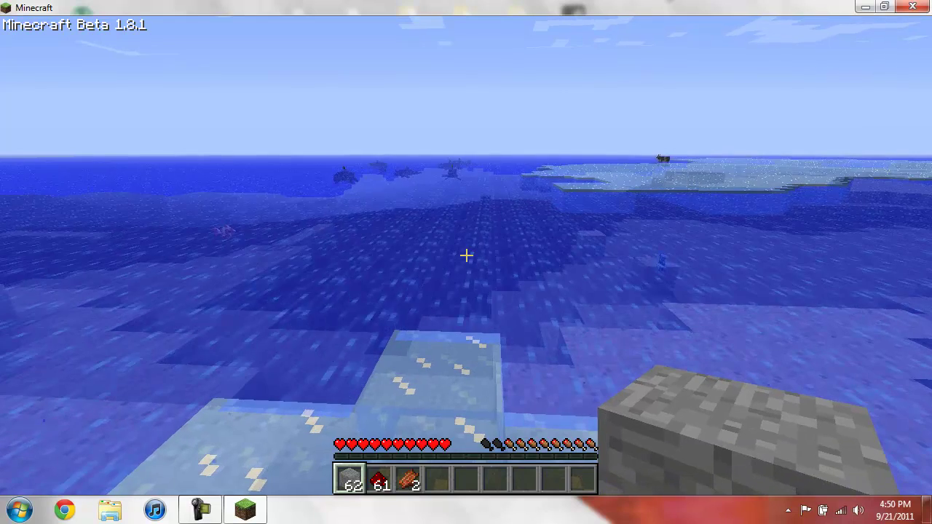
key(w)
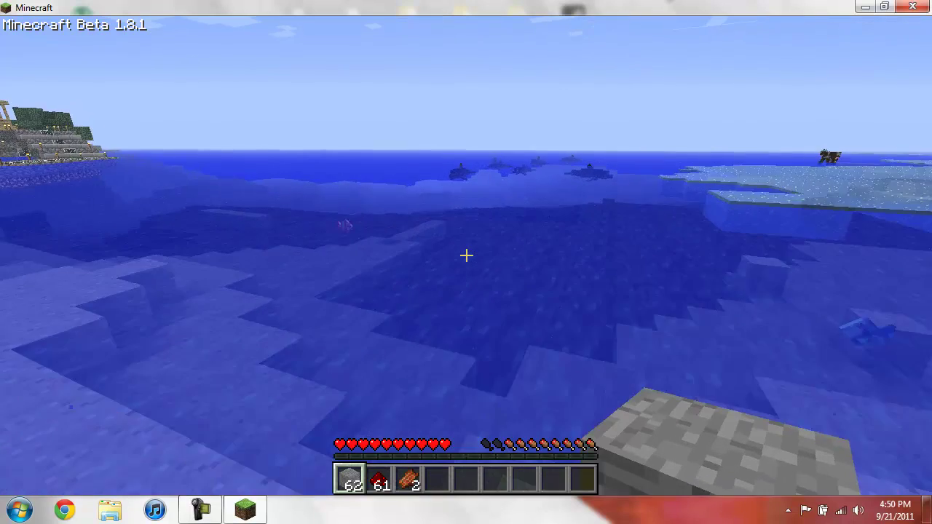
key(w)
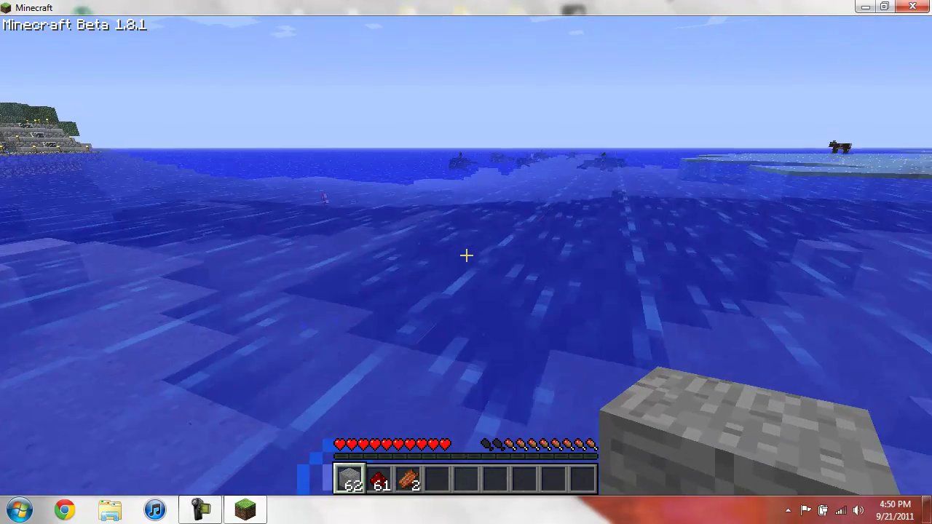
key(w)
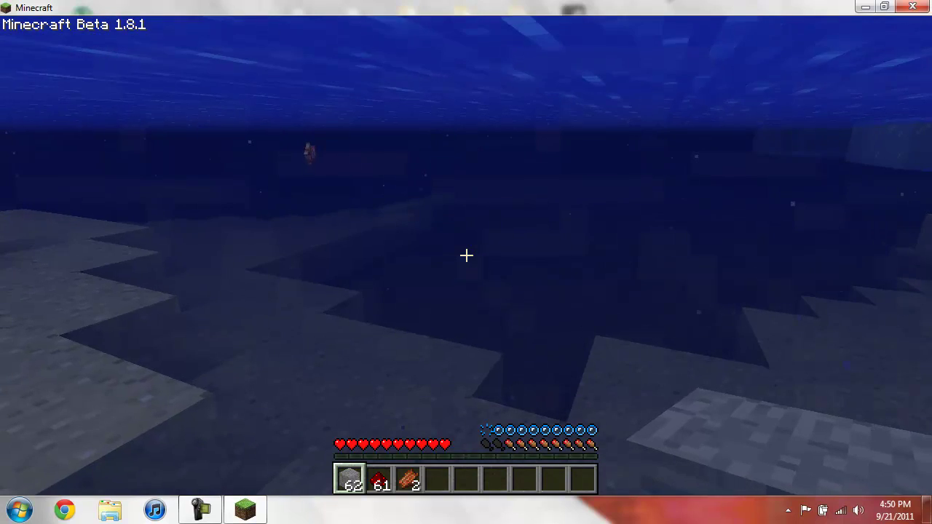
key(w)
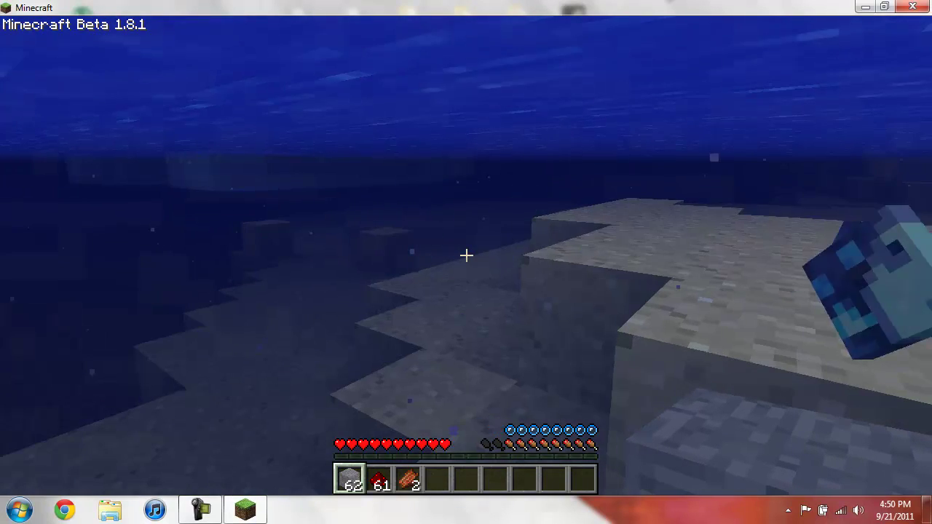
Return to the beach and examine the pig, the bear and the birds around the frozen water
key(w)
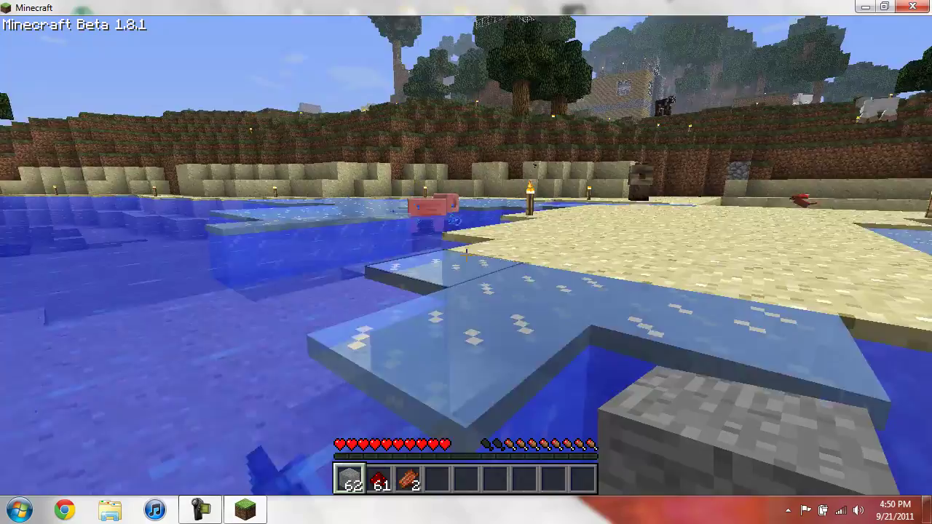
key(w)
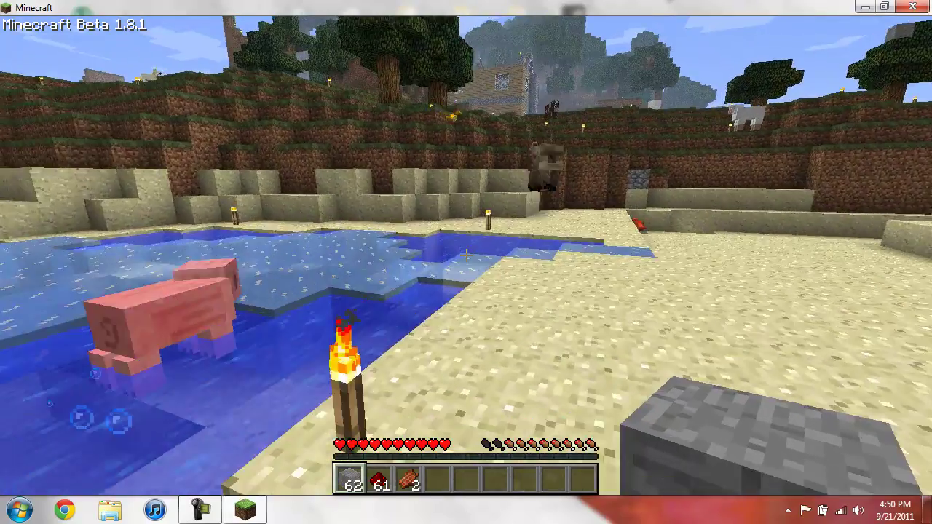
key(w)
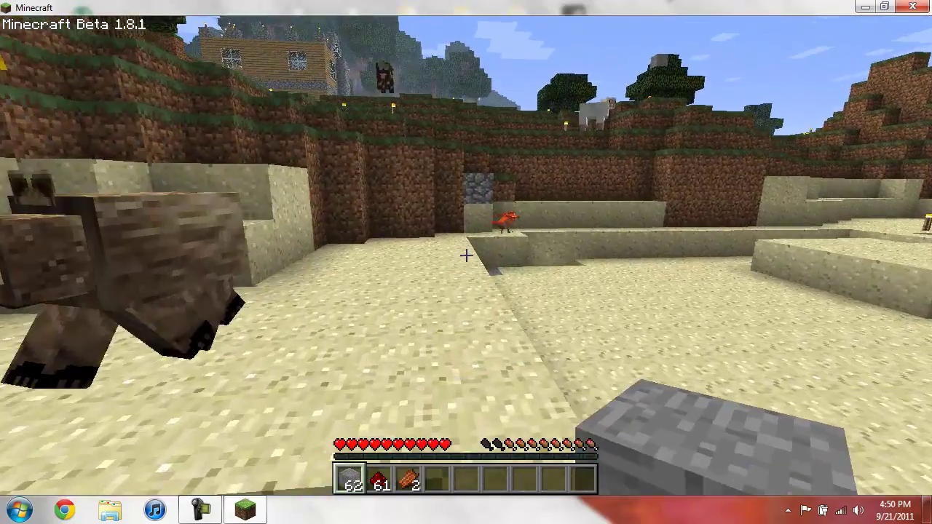
key(w)
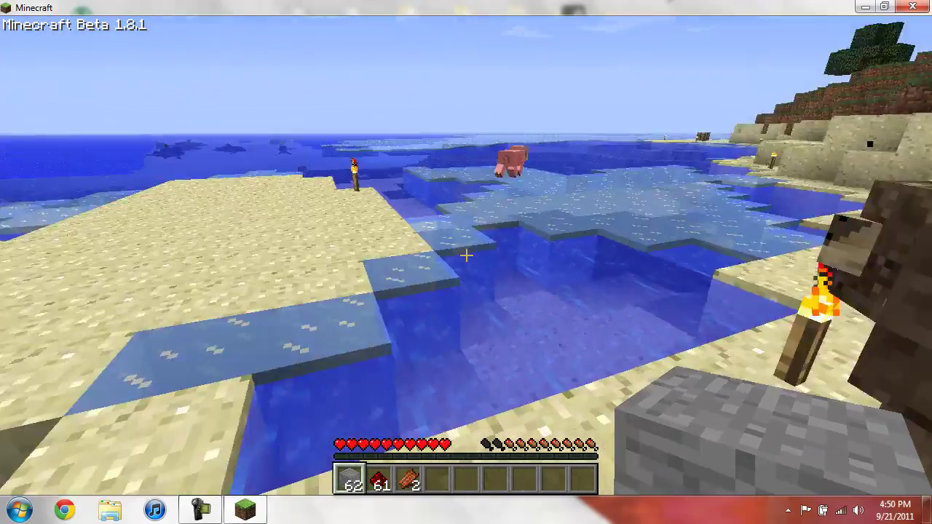
key(w)
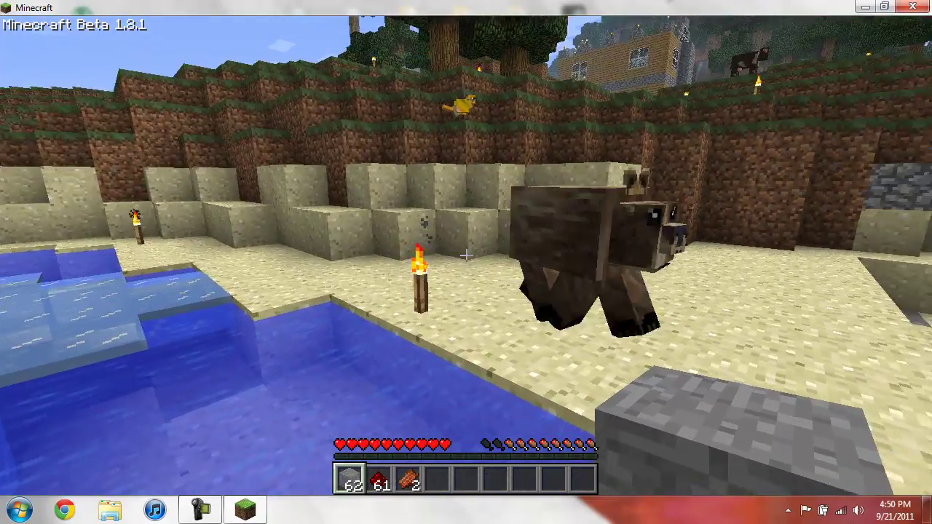
key(w)
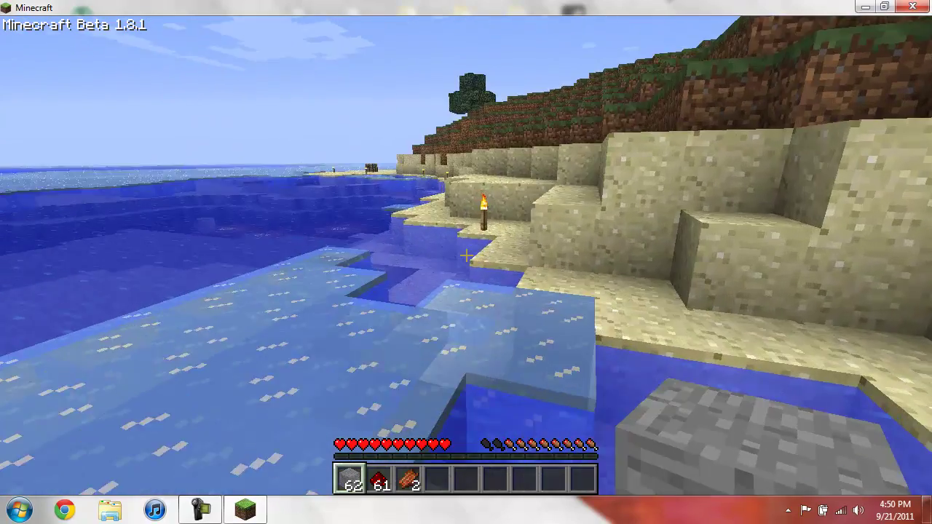
Climb the grassy hill to the horned horse and walk toward the wooden house to examine the animals there
key(w)
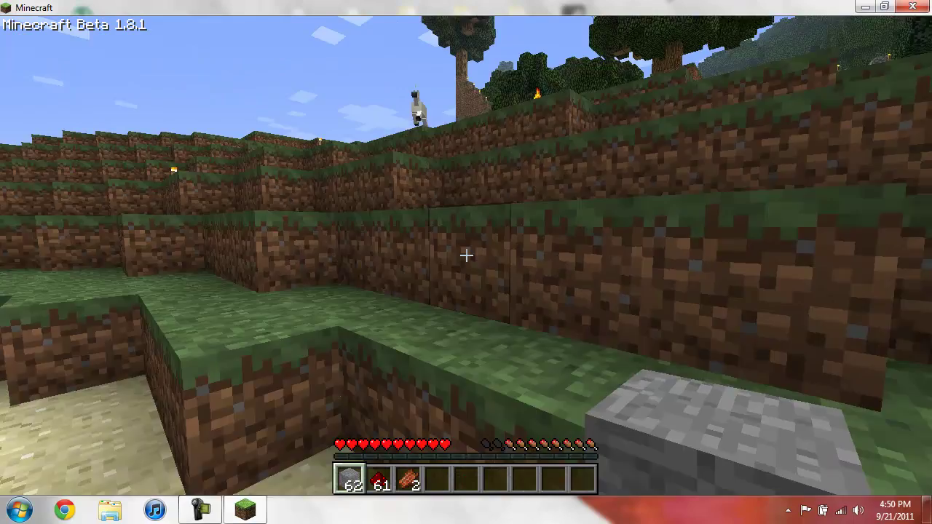
key(w)
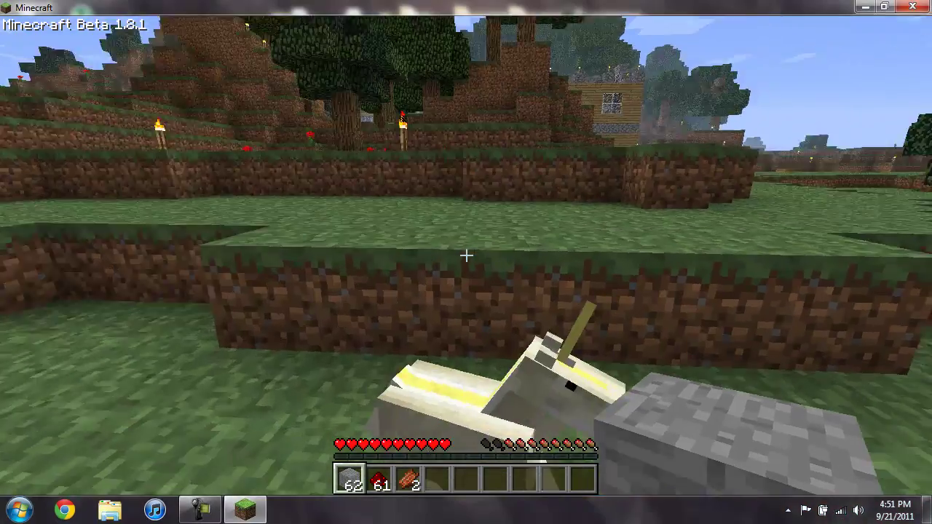
key(w)
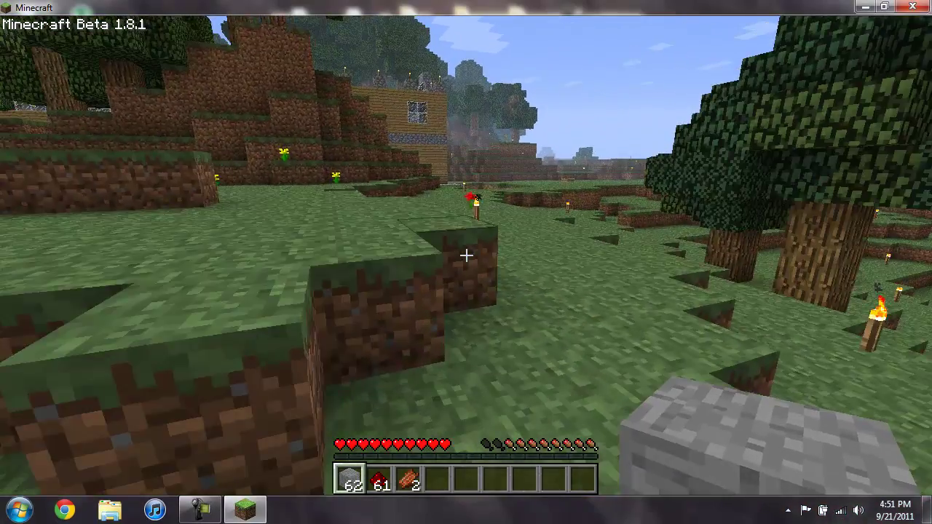
key(w)
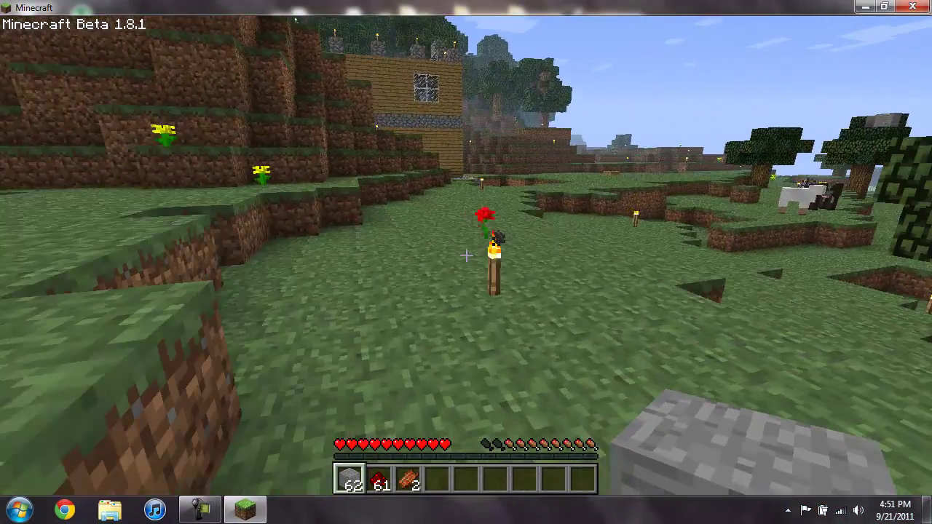
click(466, 255)
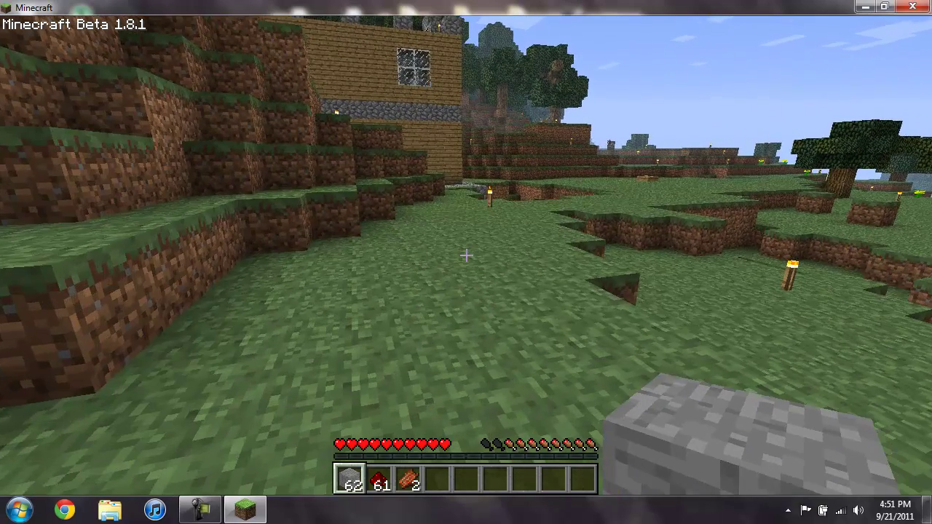
key(w)
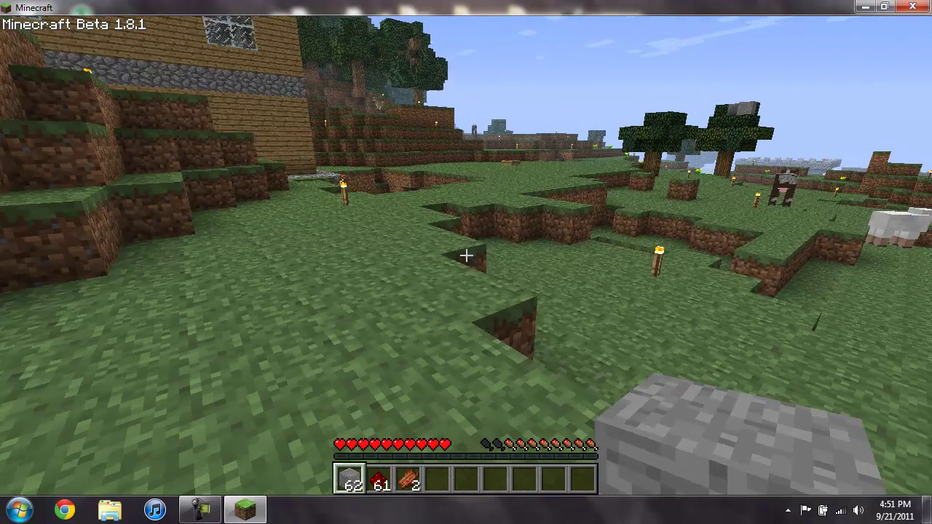
List the creatures that can be spawned with the chat command /spawn list
key(t)
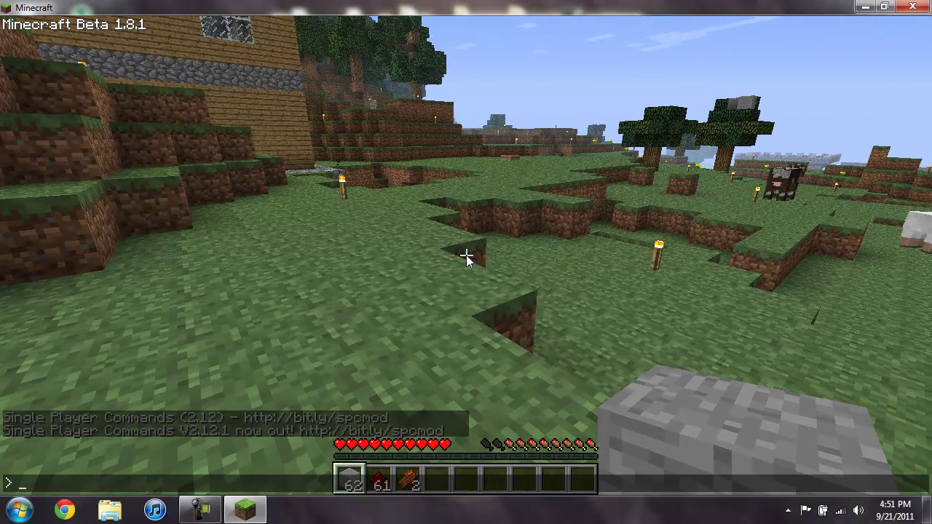
text(/spawn list)
key(Return)
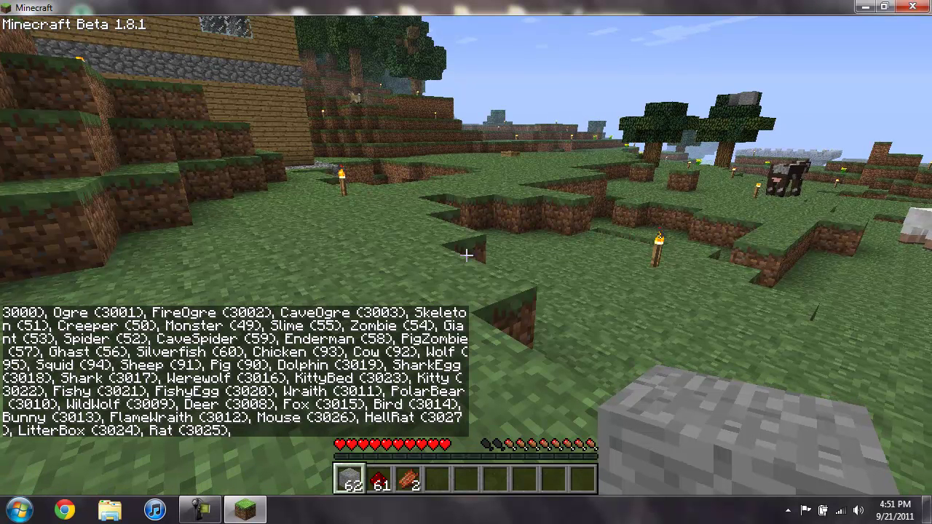
Spawn a mouse in the world with the chat command /spawn mouse
key(t)
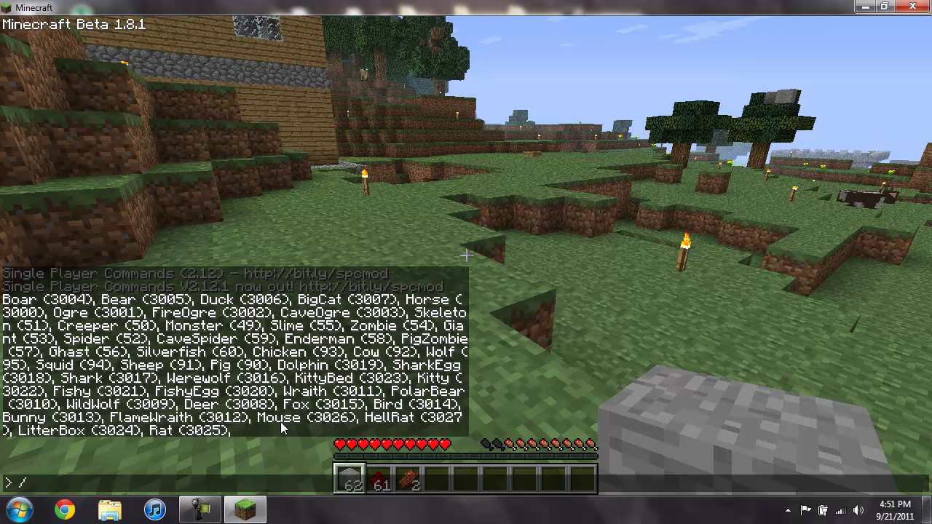
text(spawn mouse)
key(Return)
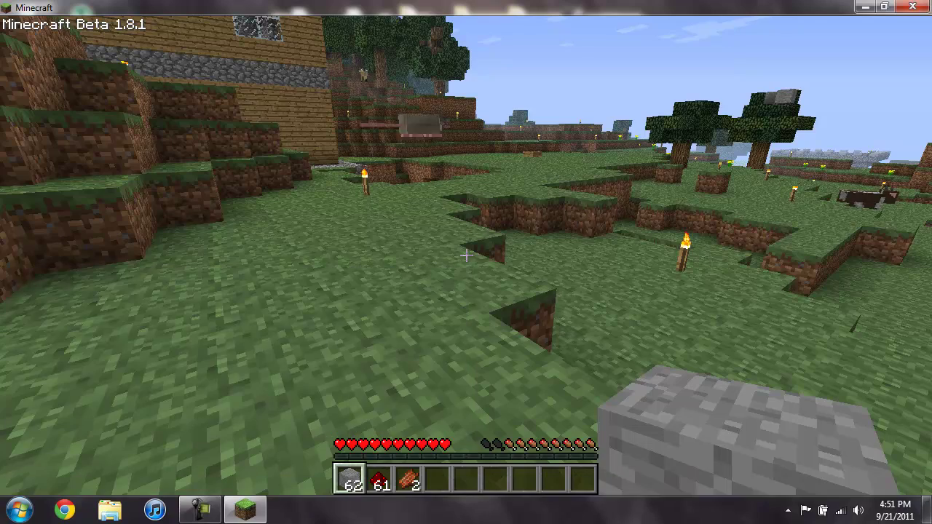
Follow the spawned mouse across the grass toward the wooden house and examine it up close
key(w)
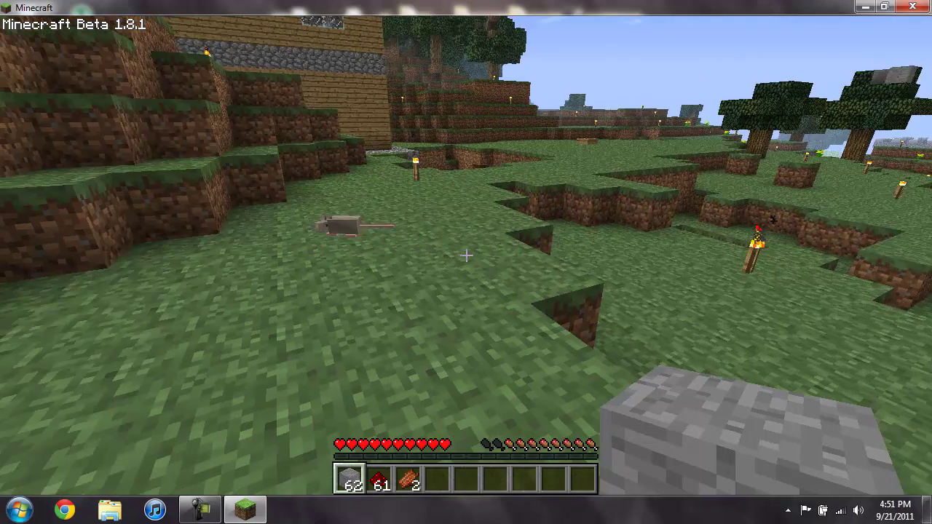
key(w)
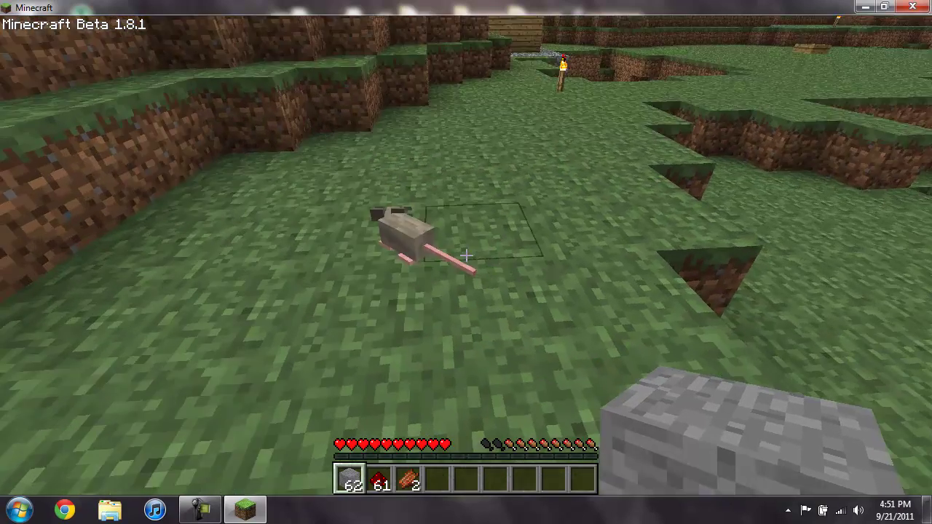
key(w)
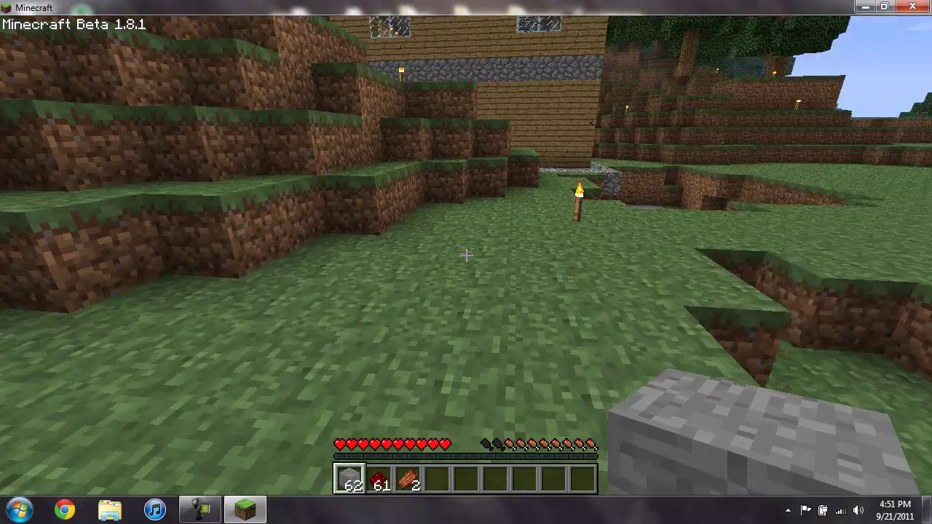
Spawn a fox in the world with the chat command /spawn fox
key(t)
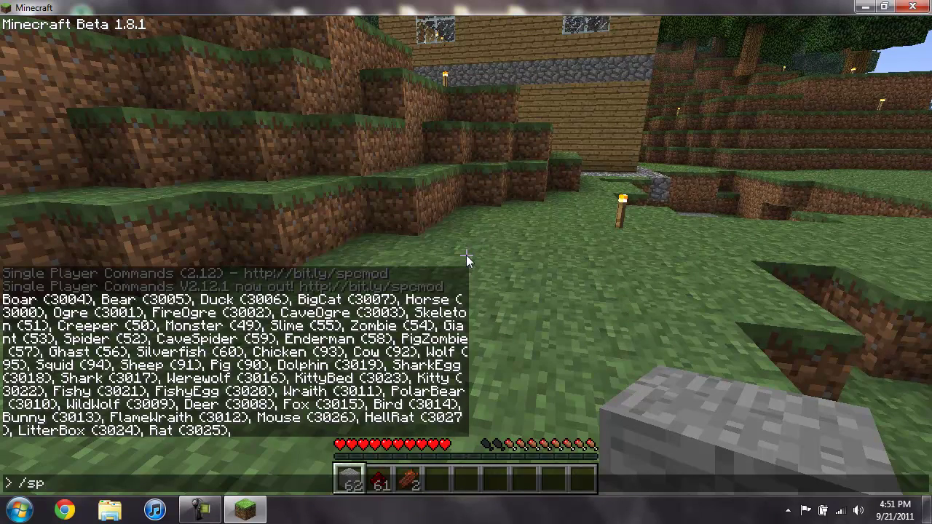
text(/spawn fox)
key(Return)
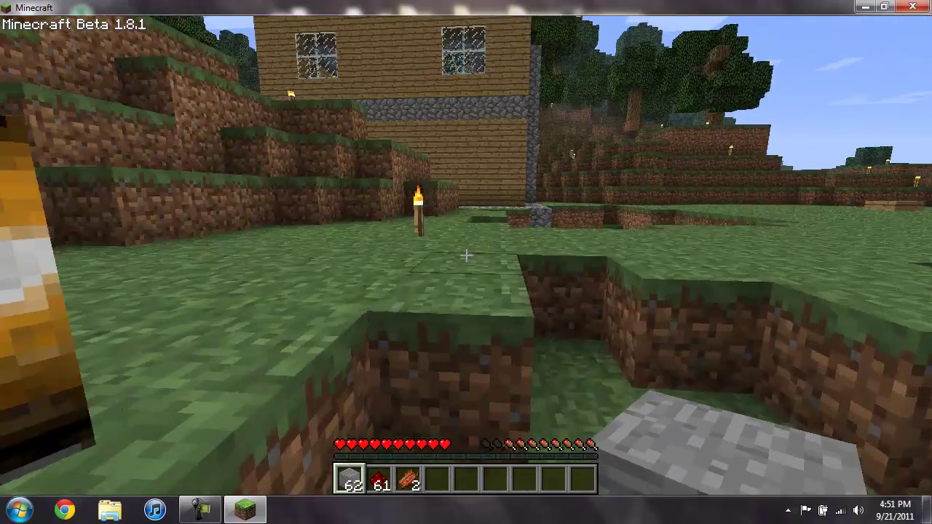
Spawn a fish on the grass with the chat command /spawn fishy and look at it up close
key(t)
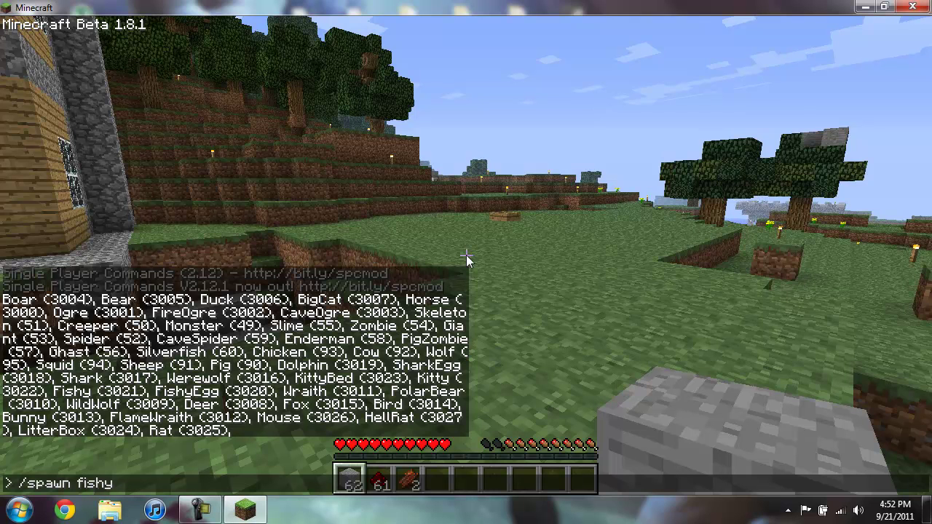
key(Return)
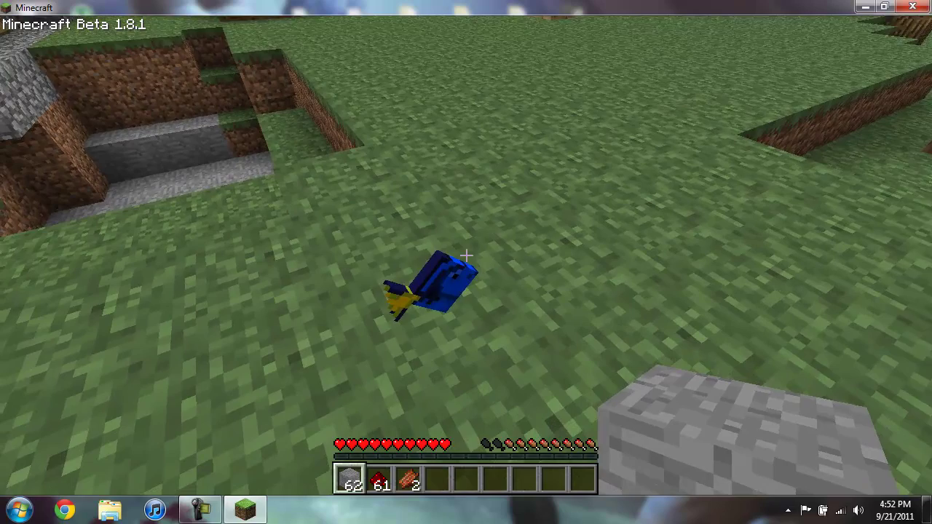
click(466, 255)
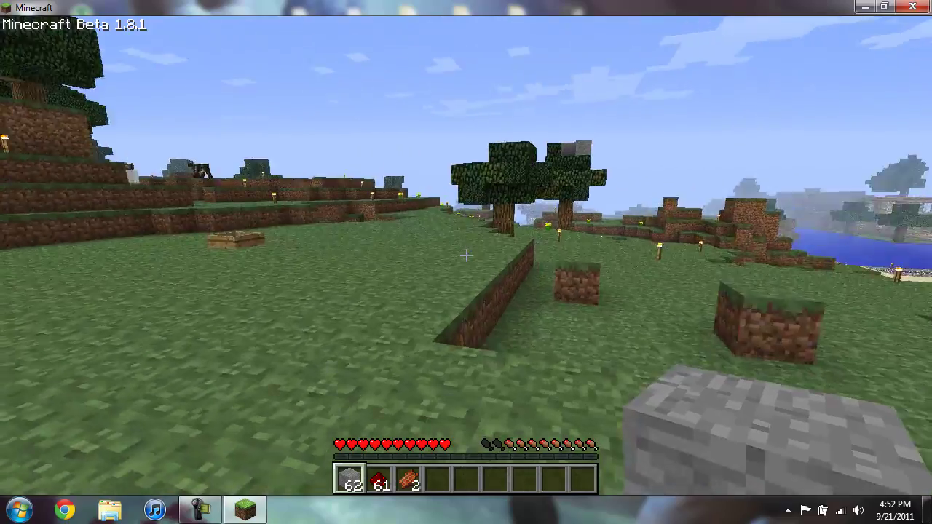
Walk across the meadow toward the coast and examine the foxes, the cow and the sheep on the hillside
key(w)
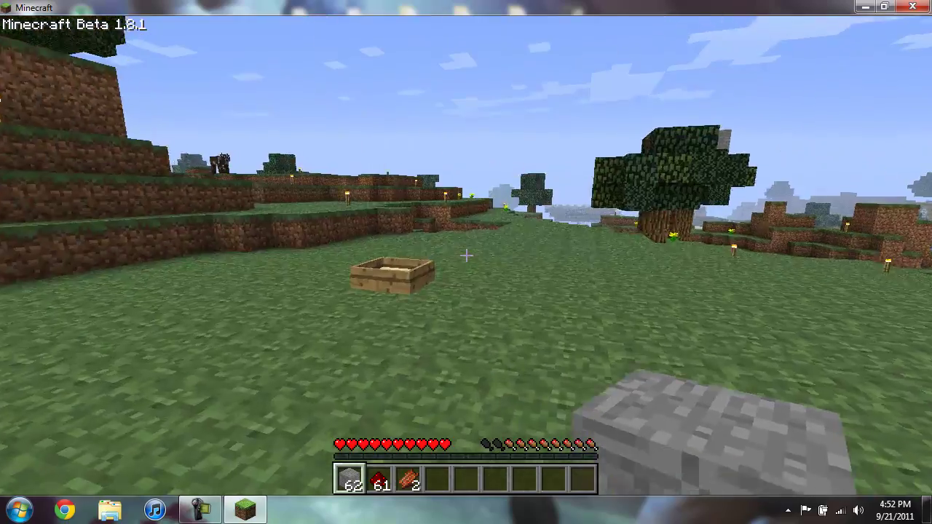
key(w)
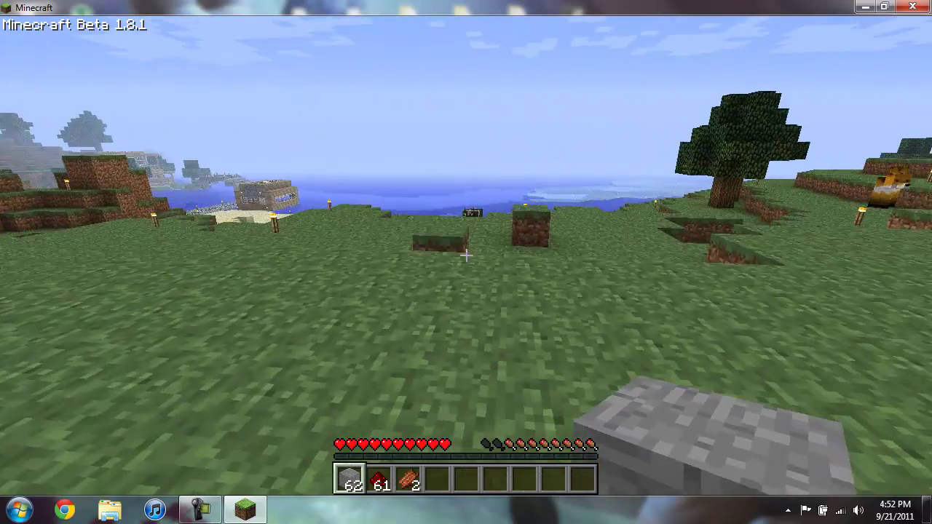
key(w)
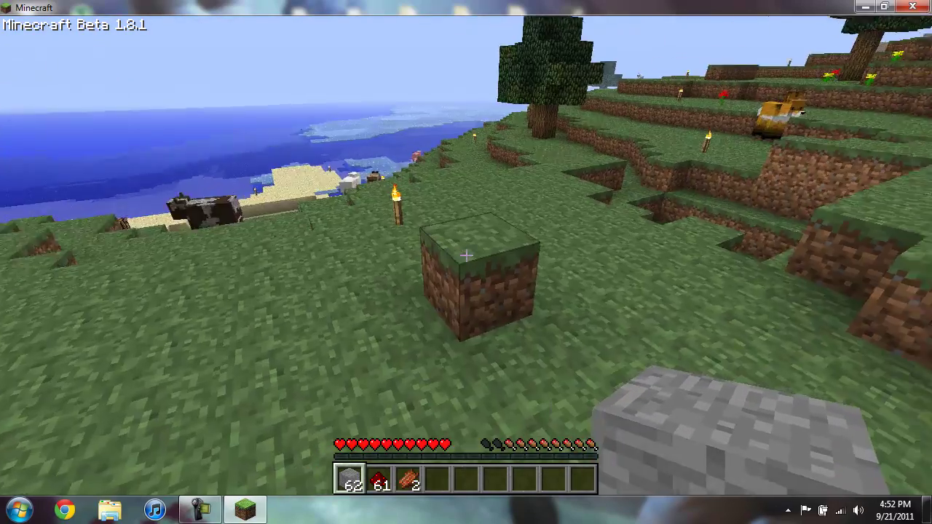
click(466, 255)
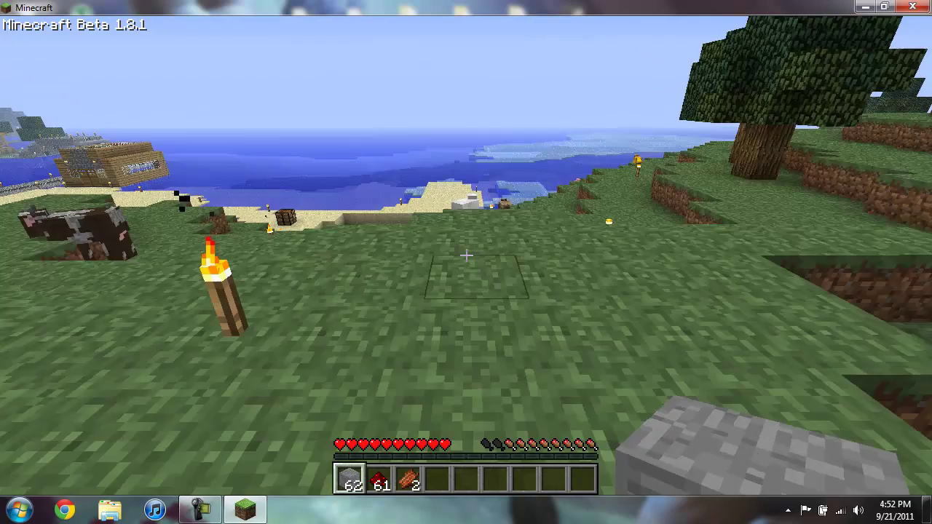
key(w)
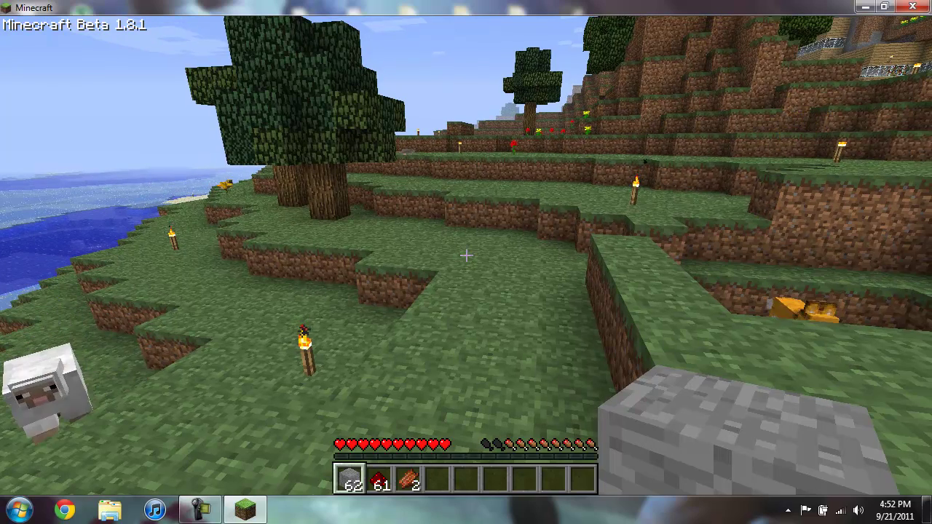
Save the world, quit to the title and leave the game for the desktop
key(Escape)
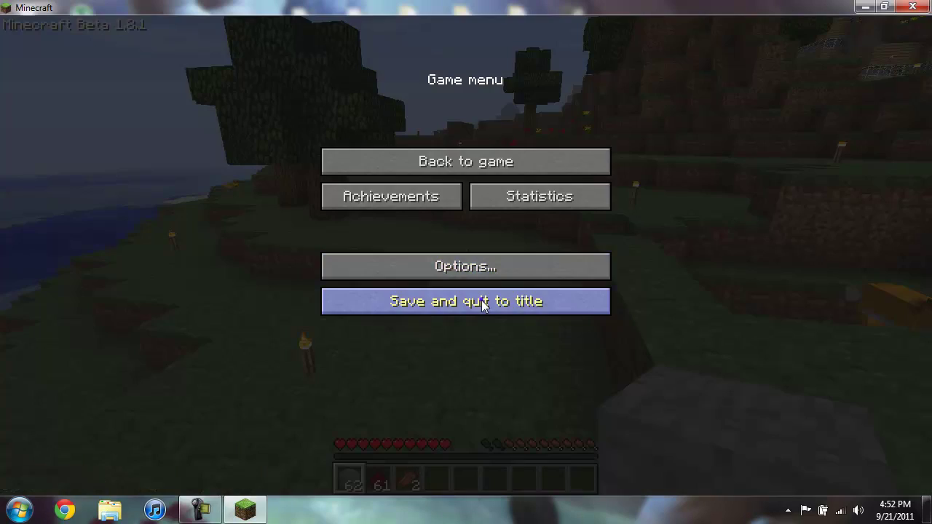
click(485, 304)
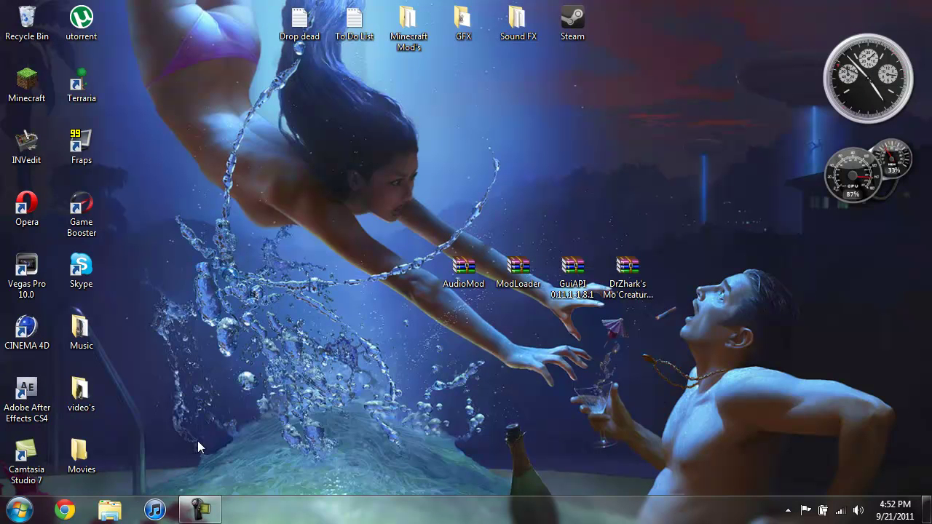
click(200, 510)
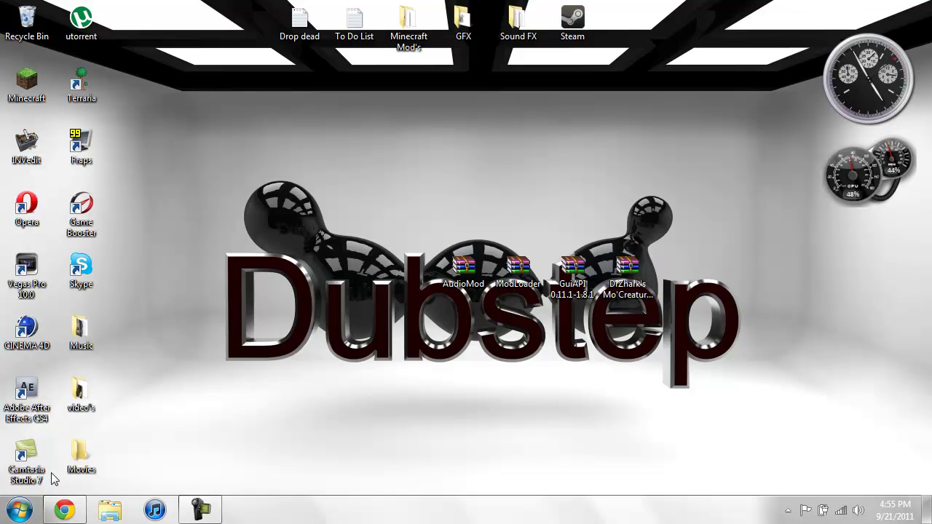
Switch to Chrome and follow the Mo'Creatures Mod v2.13.zip link in the forum thread past the ad to its MediaFire download page
click(64, 510)
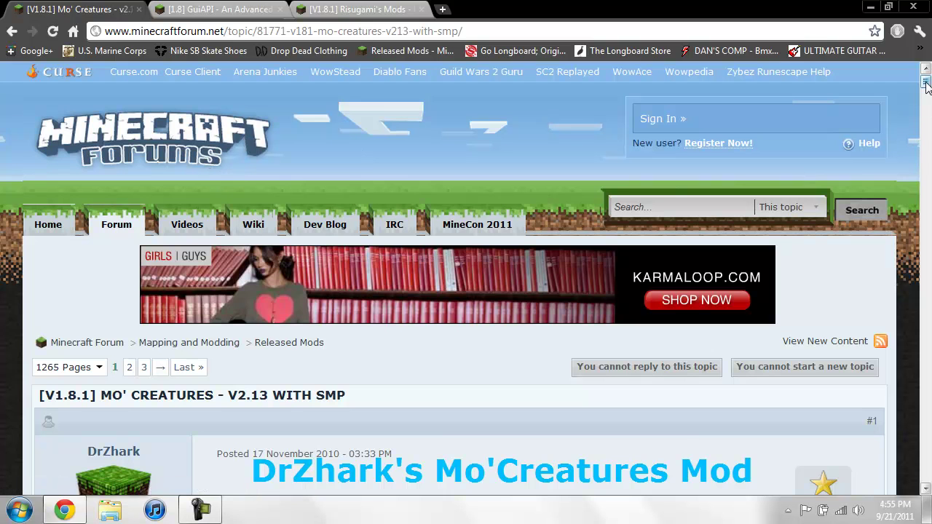
drag(925, 82, 919, 151)
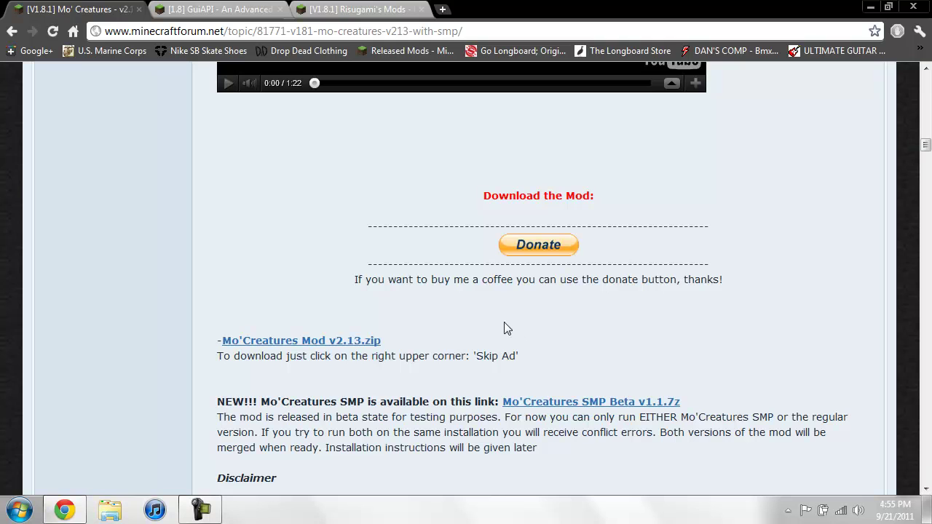
click(305, 348)
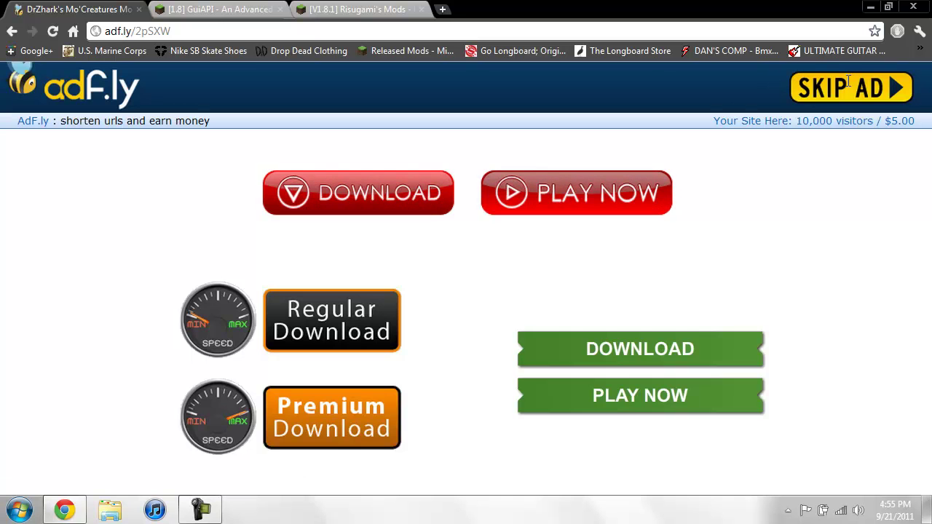
click(850, 87)
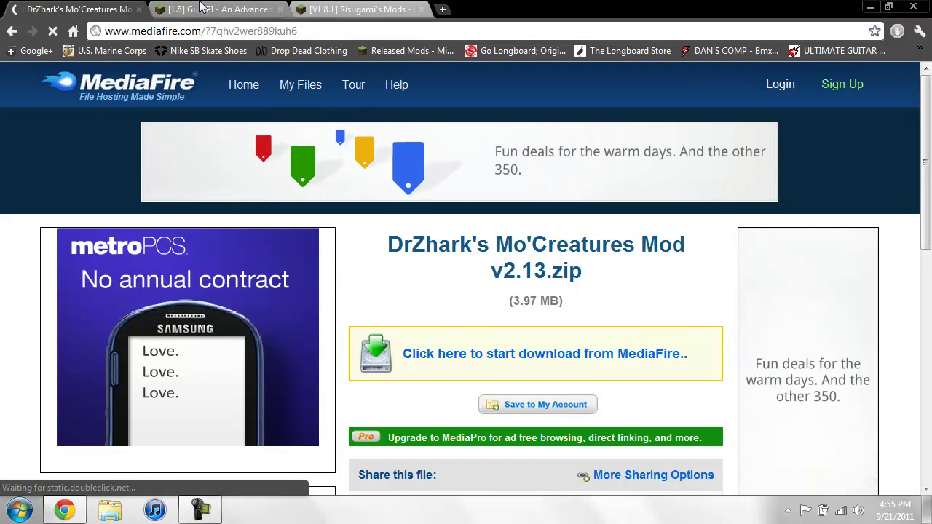
Download GuiAPI 0.11.1-1.8.1 from the GuiAPI forum thread and dismiss the download bar
click(171, 9)
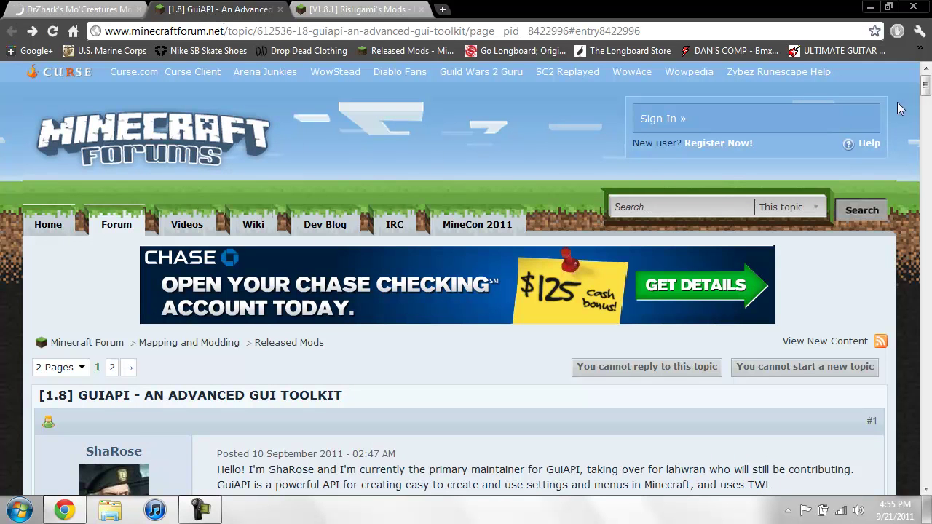
scroll(704, 322, down, 3)
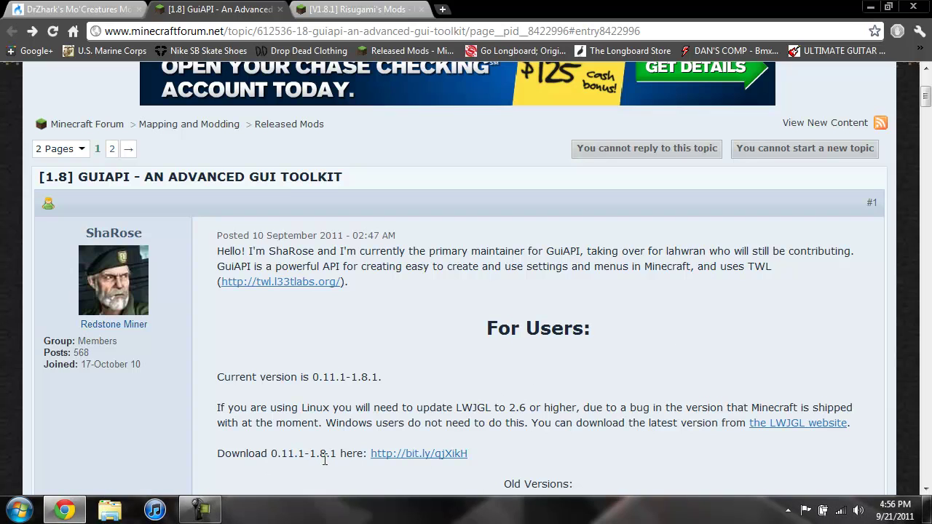
click(392, 456)
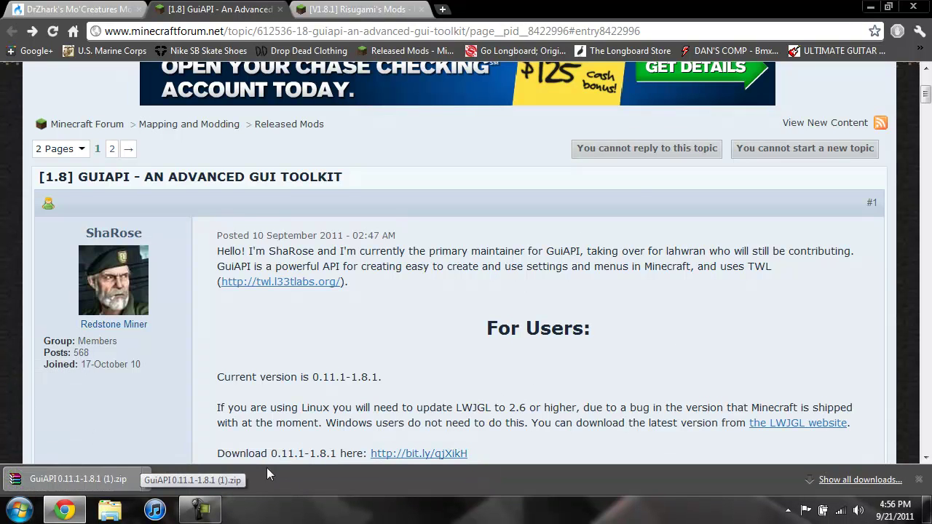
click(918, 480)
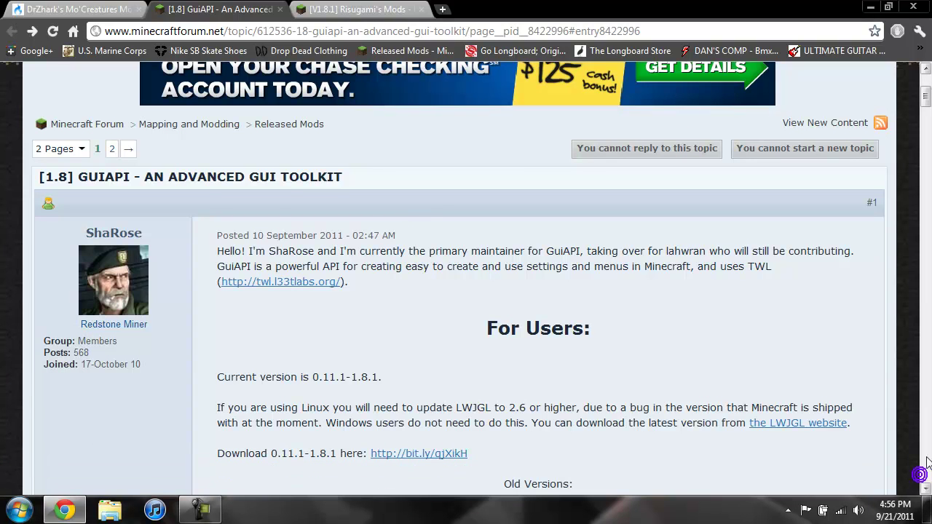
Find the ModLoader Beta 1.8.1 and AudioMod Beta 1.8 download links in Risugami's Mods forum thread
click(357, 9)
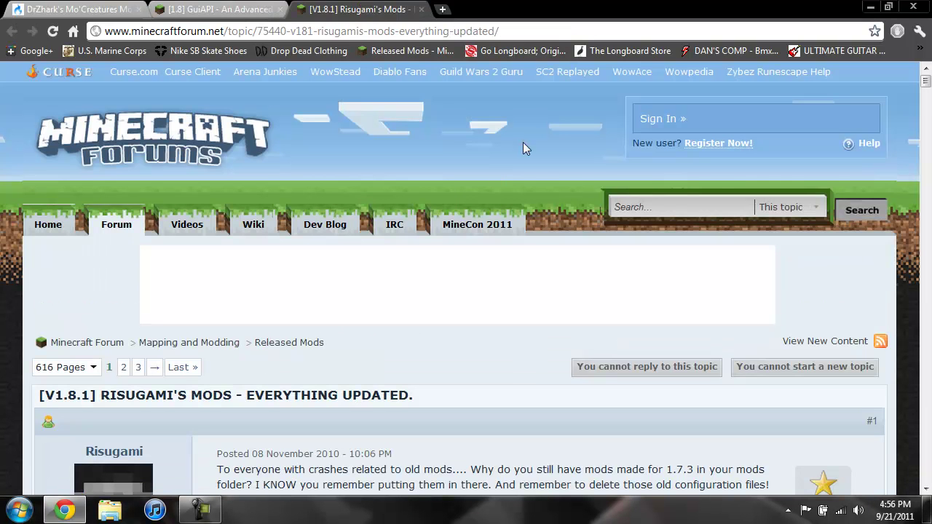
drag(927, 85, 929, 151)
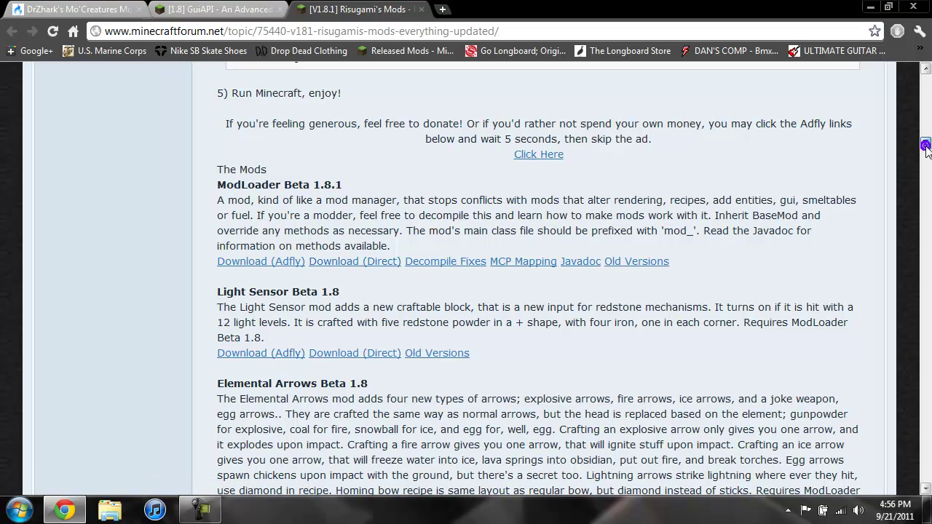
drag(927, 146, 928, 169)
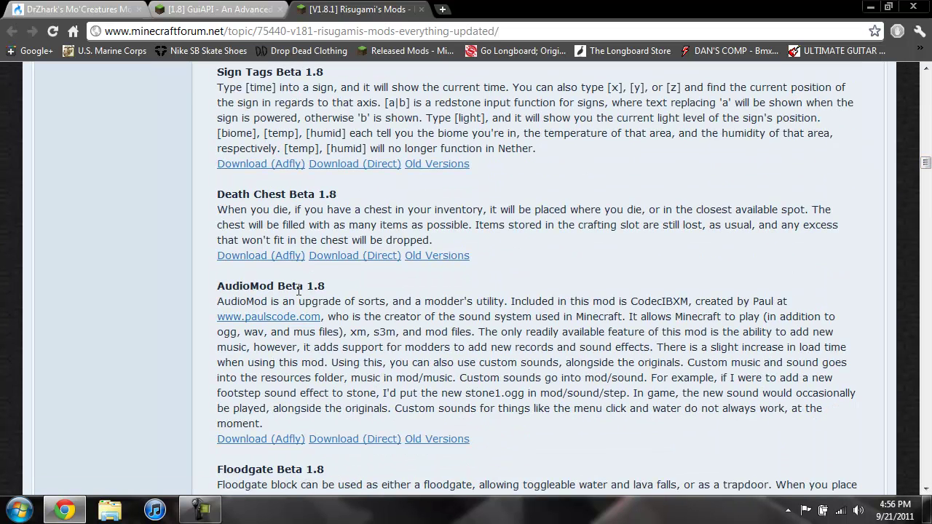
drag(926, 164, 926, 169)
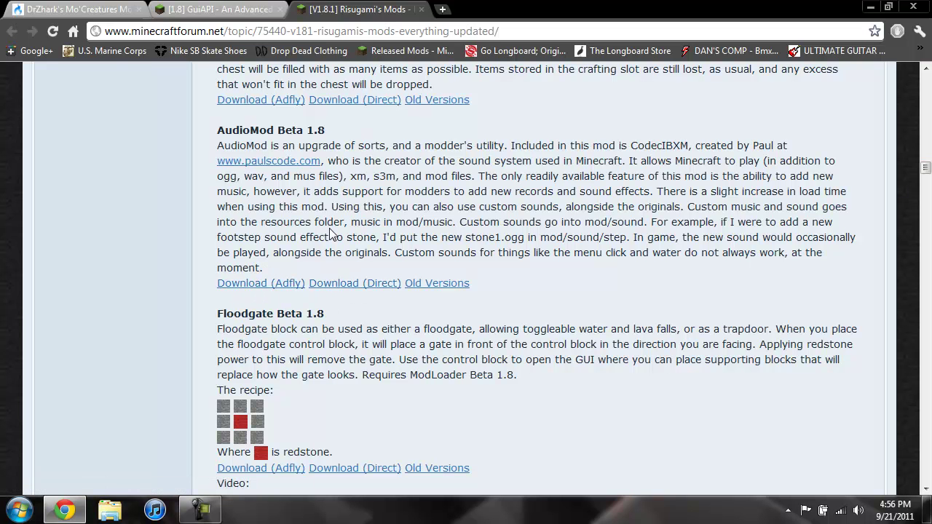
Close the browser and move the duplicate GuiAPI archive from the desktop to the Recycle Bin
click(913, 7)
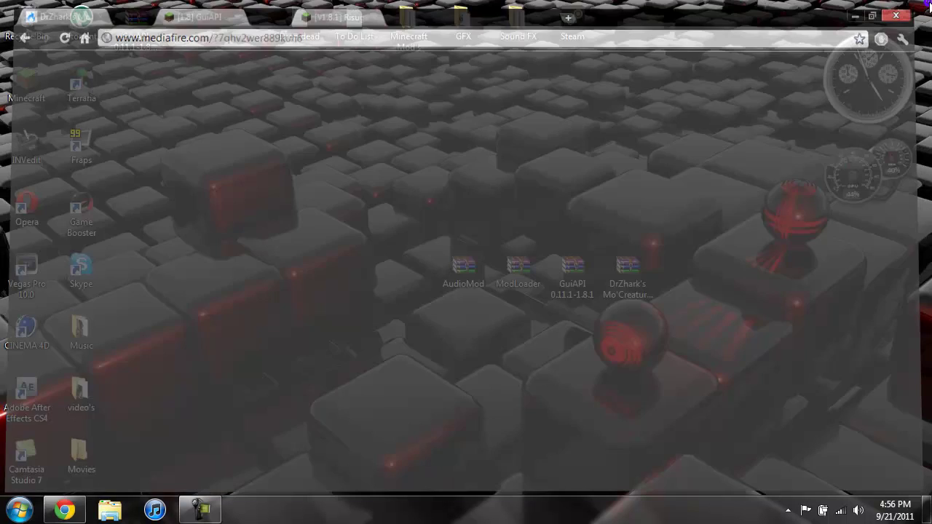
drag(136, 22, 33, 29)
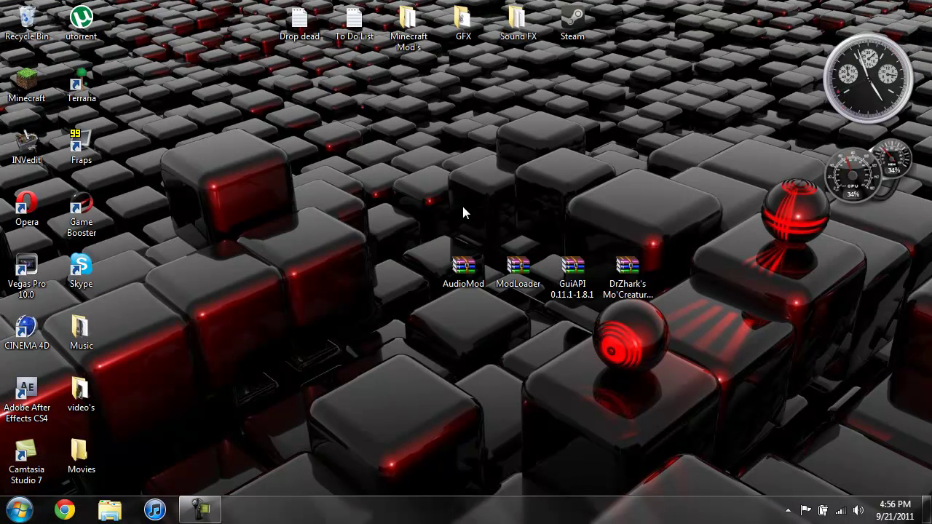
Search Windows for %appdata% and open the Roaming folder
click(22, 509)
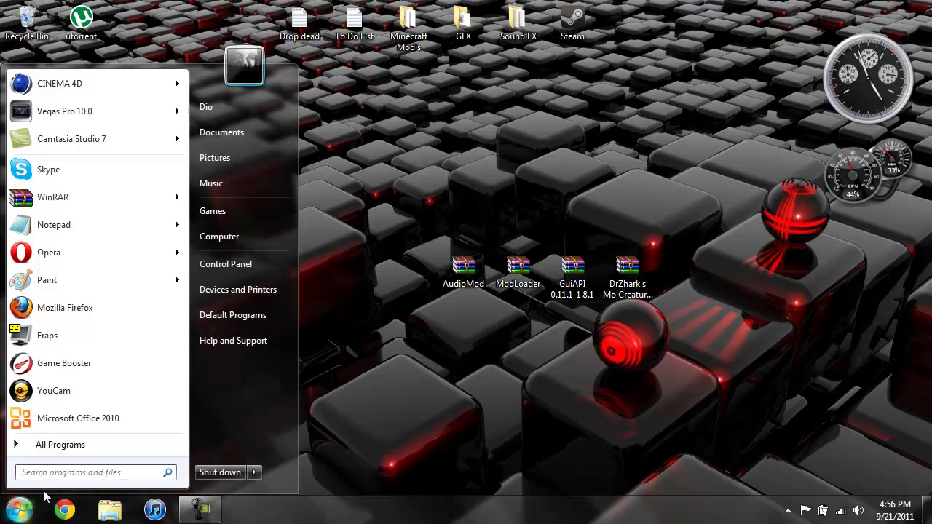
click(59, 473)
text(%)
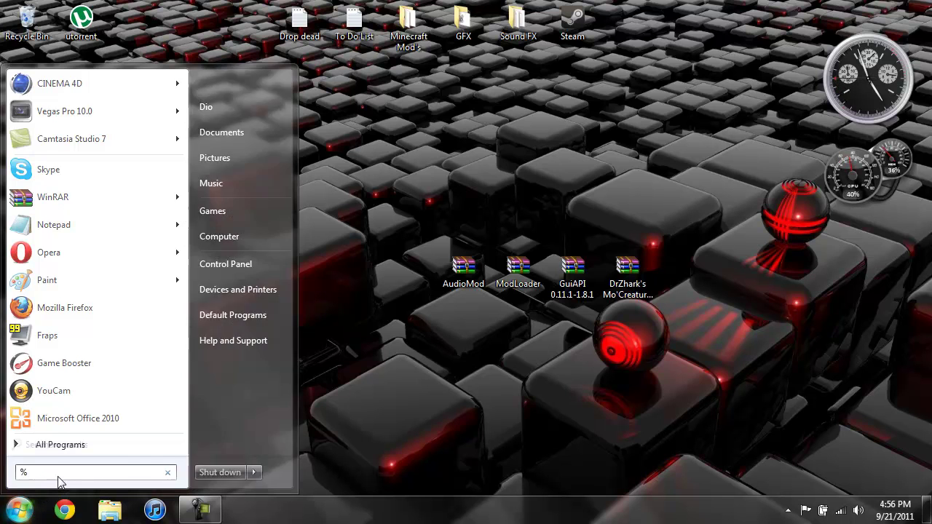
text(appd)
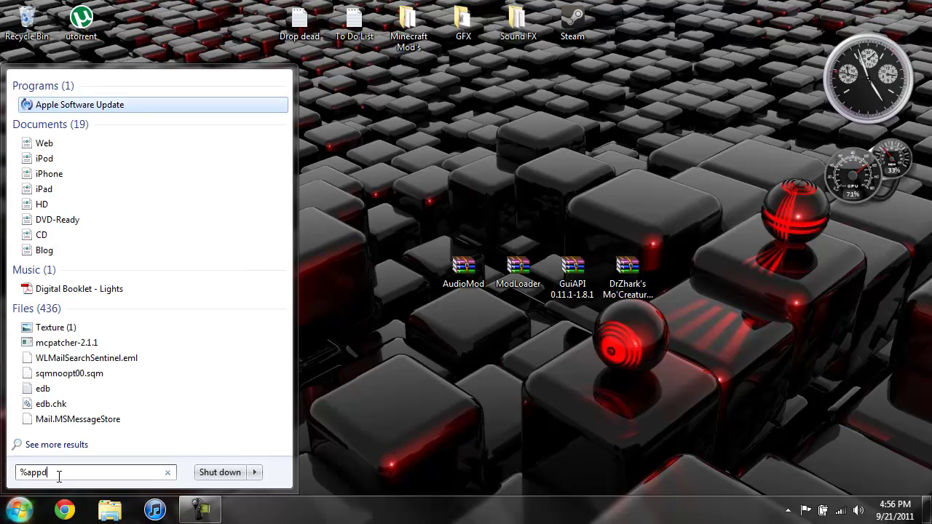
text(ata%)
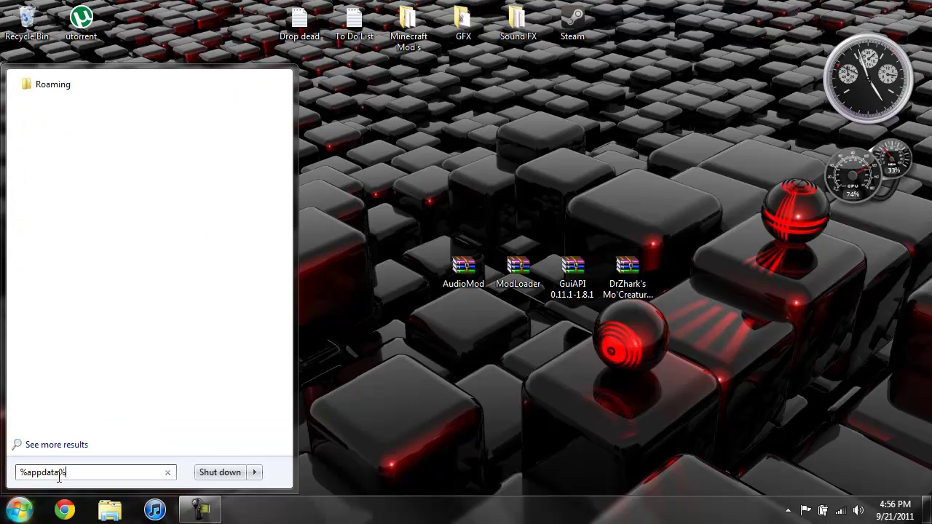
click(108, 86)
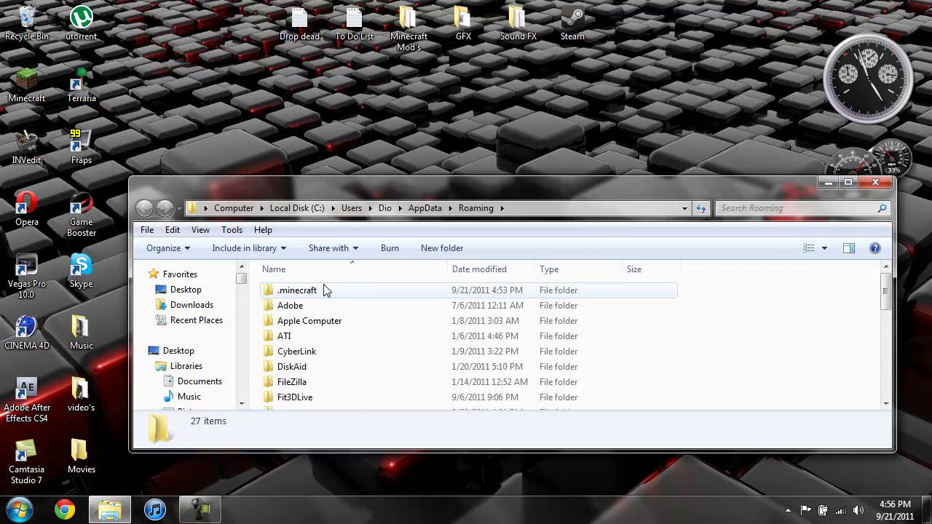
Open the minecraft jar from the .minecraft\bin folder with WinRAR archiver
double_click(317, 286)
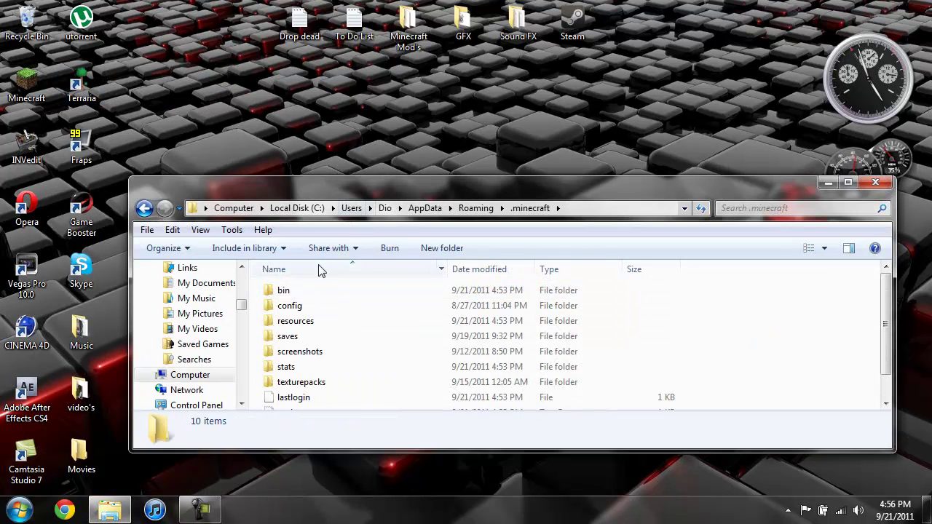
double_click(284, 292)
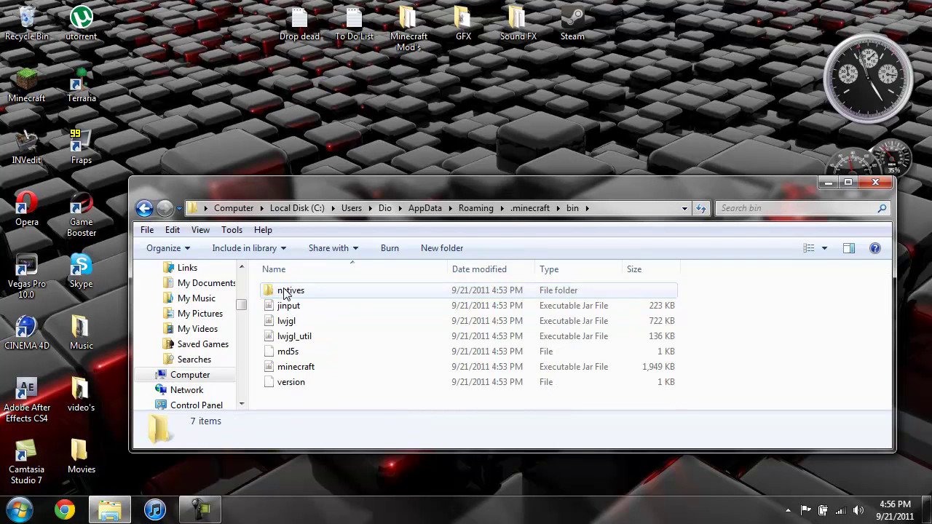
click(300, 368)
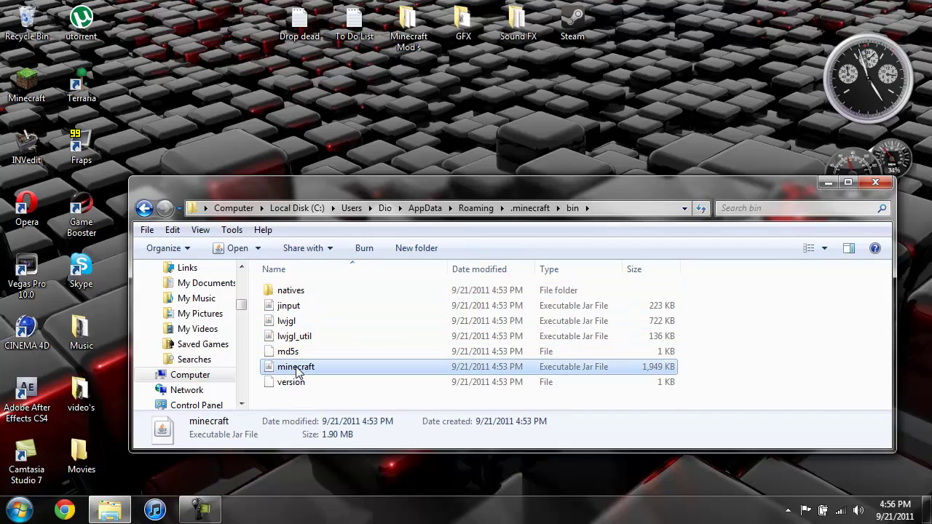
right_click(300, 368)
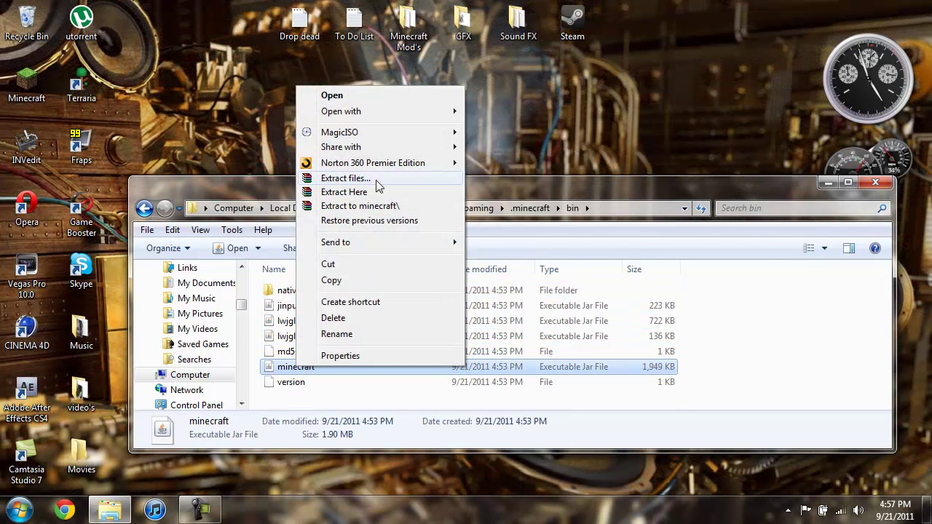
mouse_move(395, 121)
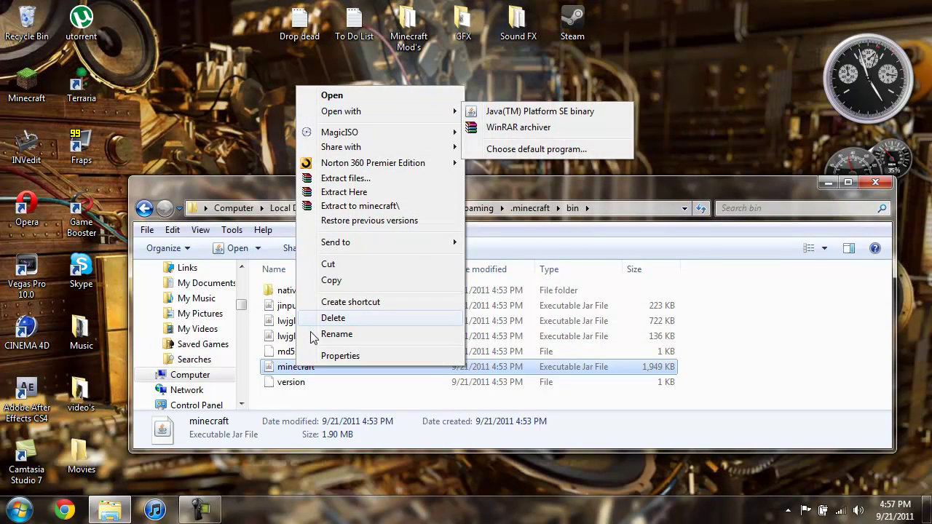
click(514, 130)
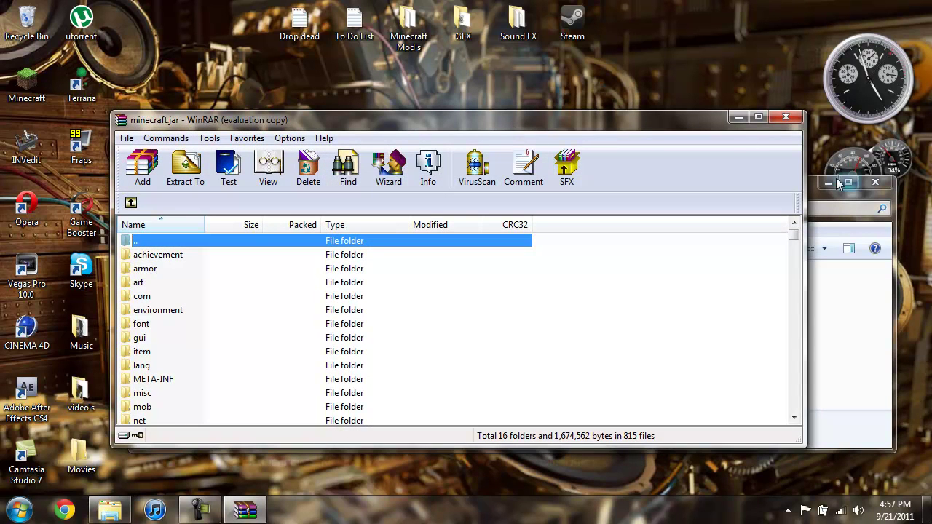
Minimize the bin folder window and snap the minecraft.jar archive window to the left half of the desktop
drag(814, 182, 750, 129)
drag(684, 129, 677, 156)
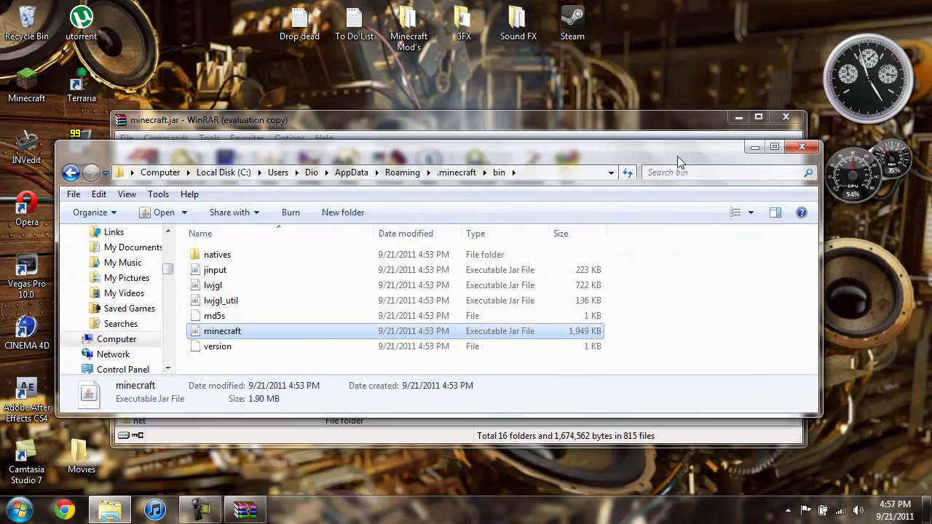
click(757, 148)
drag(517, 128, 2, 152)
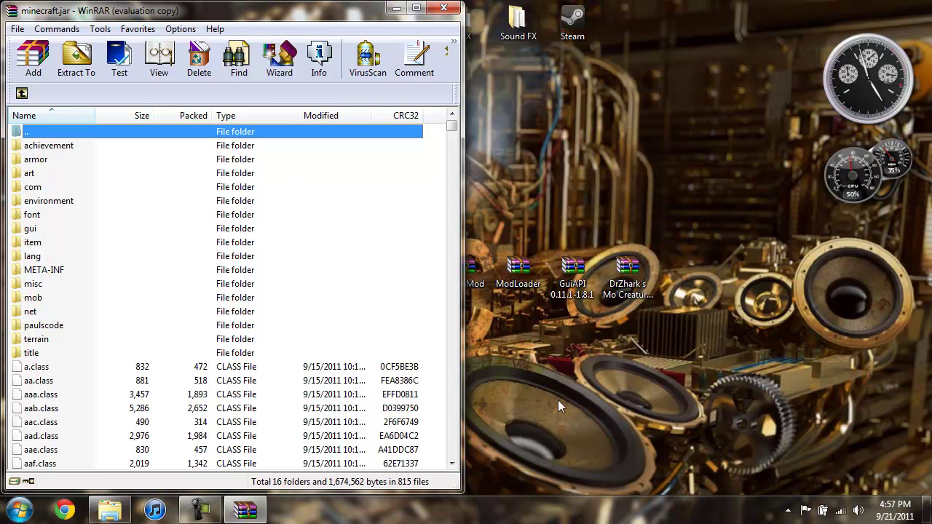
Add ibxm, paulscode and oe.class from the AudioMod archive to minecraft.jar, then close the AudioMod archive
click(479, 281)
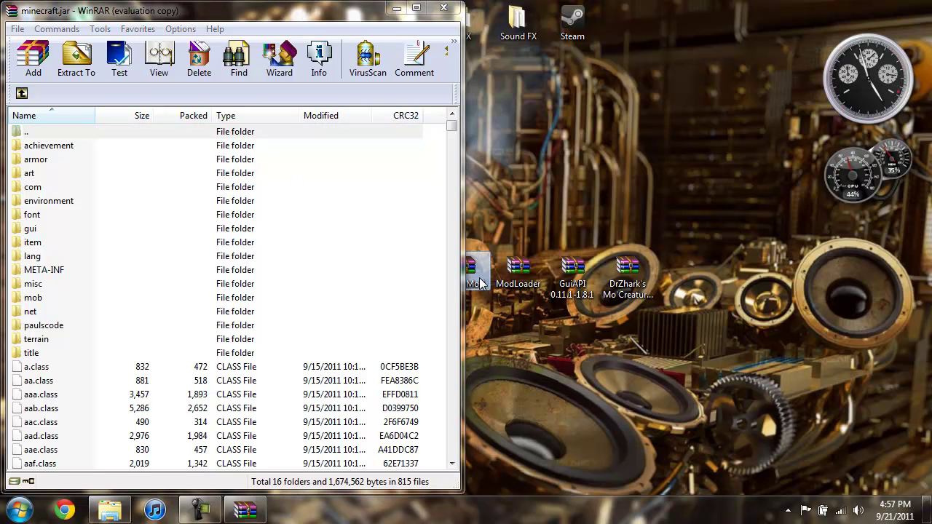
double_click(478, 281)
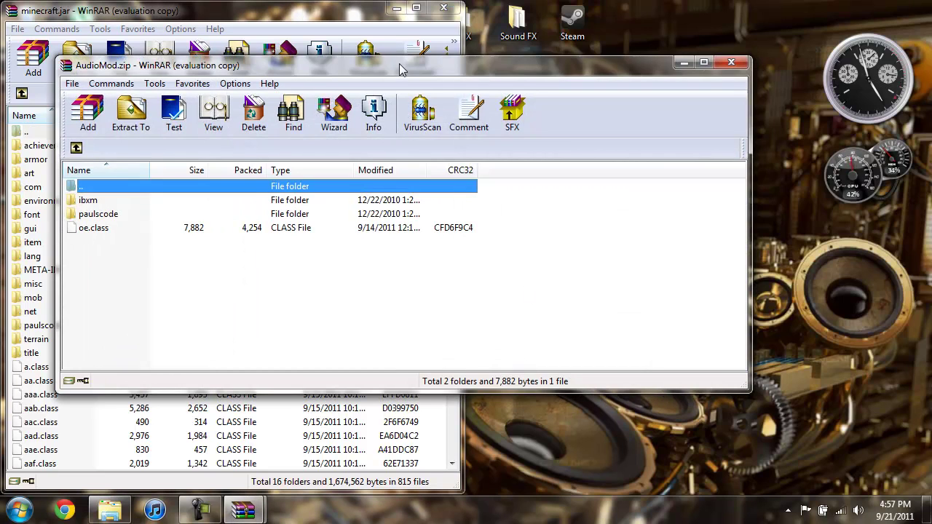
drag(399, 63, 931, 73)
drag(551, 218, 278, 335)
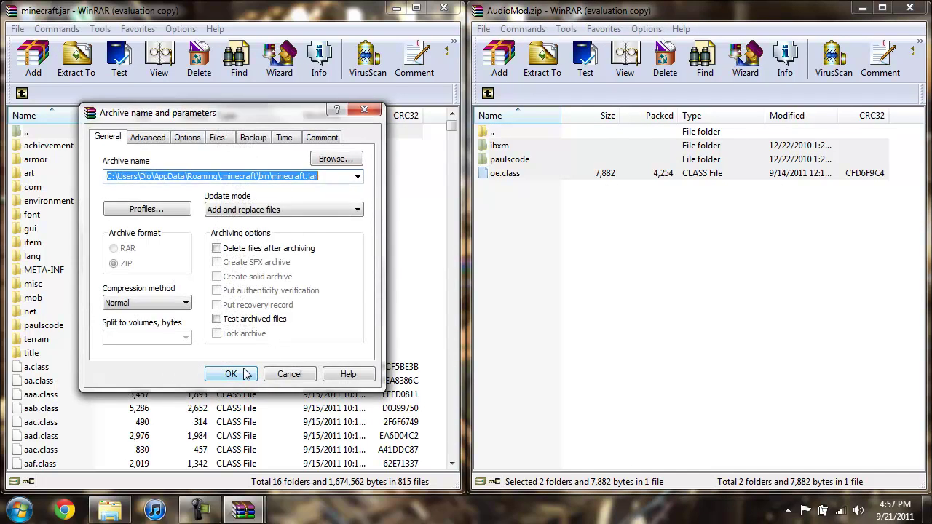
click(231, 374)
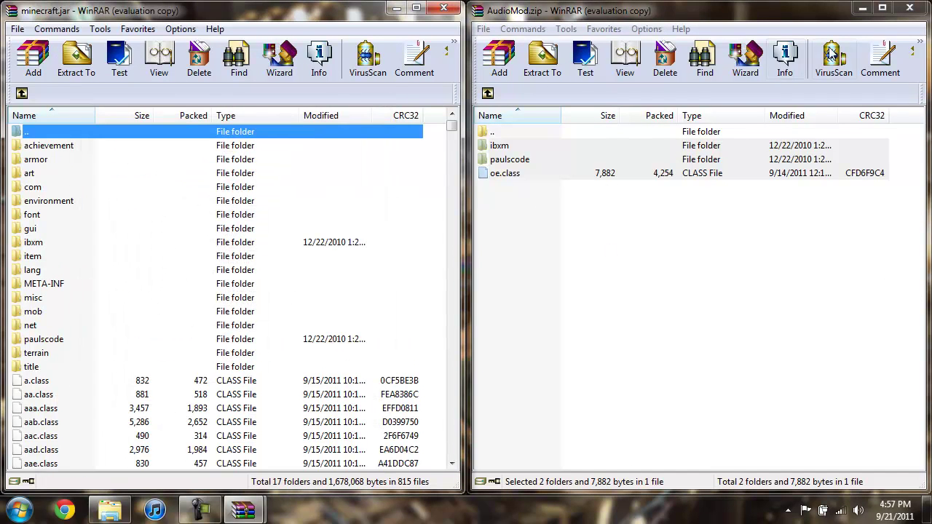
click(910, 7)
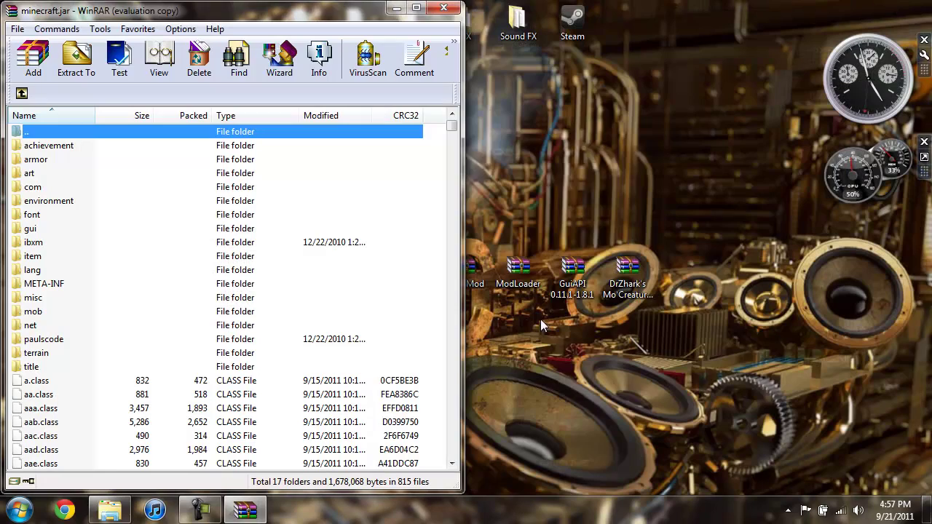
Add all class files from the ModLoader archive to minecraft.jar and close the ModLoader archive
double_click(520, 273)
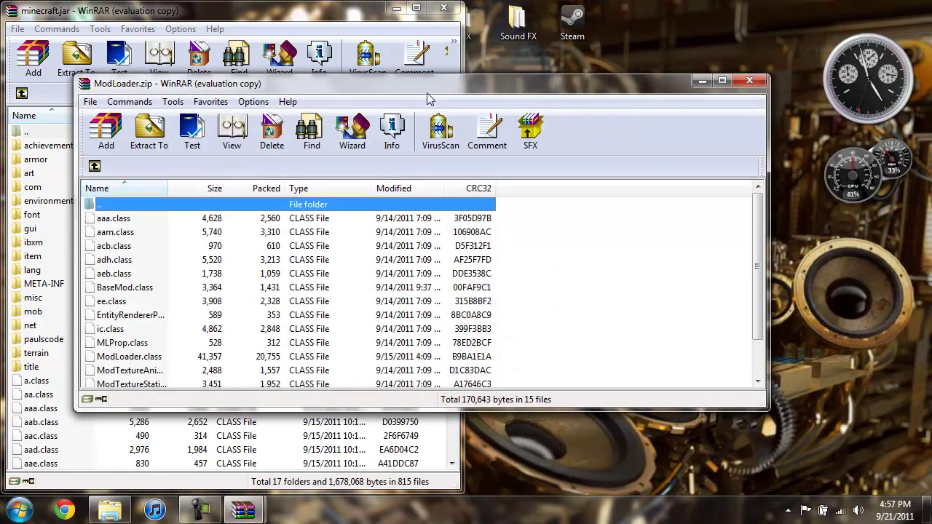
drag(429, 99, 931, 167)
drag(619, 447, 572, 152)
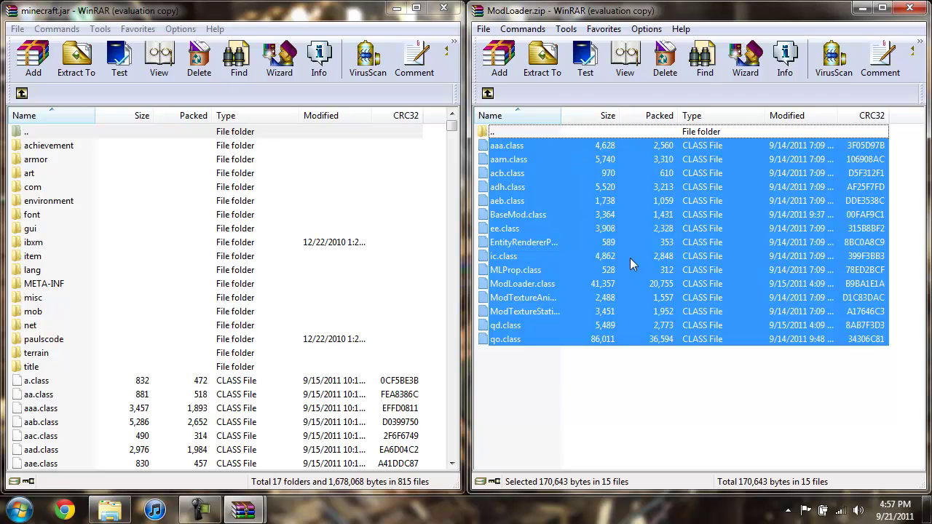
drag(648, 266, 307, 407)
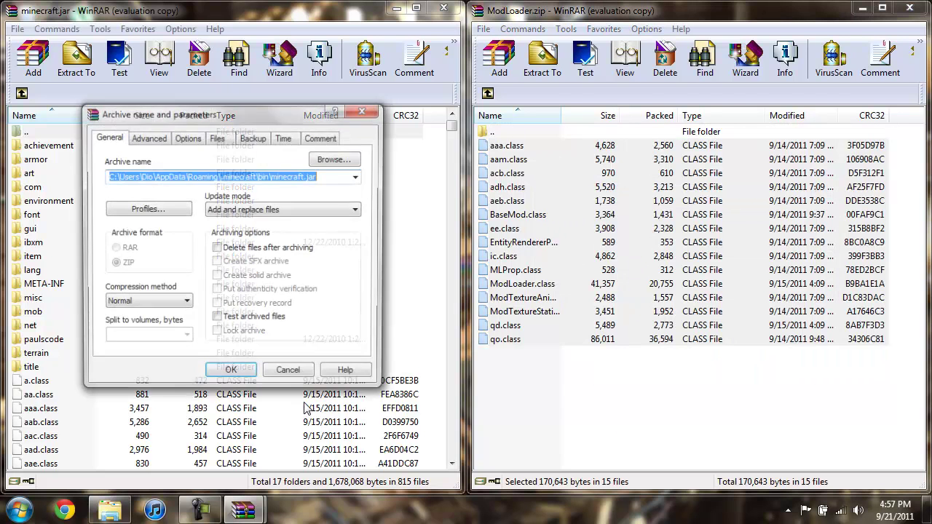
click(240, 373)
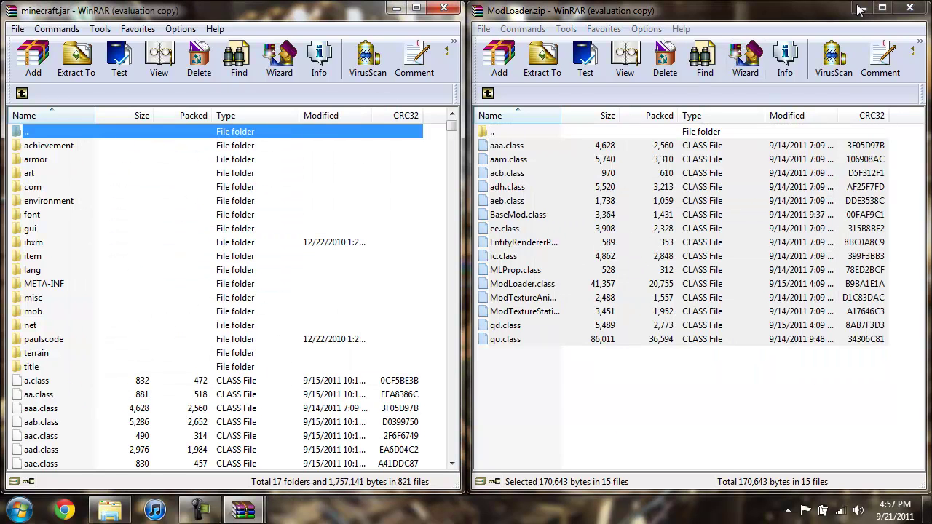
click(922, 8)
Add all files and folders from the GuiAPI 0.11.1-1.8.1 archive to minecraft.jar and close the GuiAPI archive
double_click(572, 273)
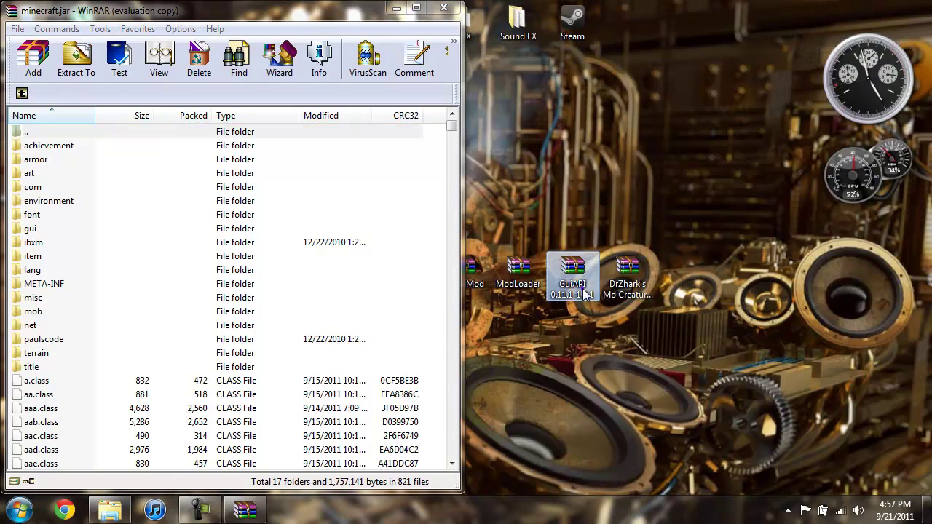
drag(449, 87, 926, 150)
click(512, 144)
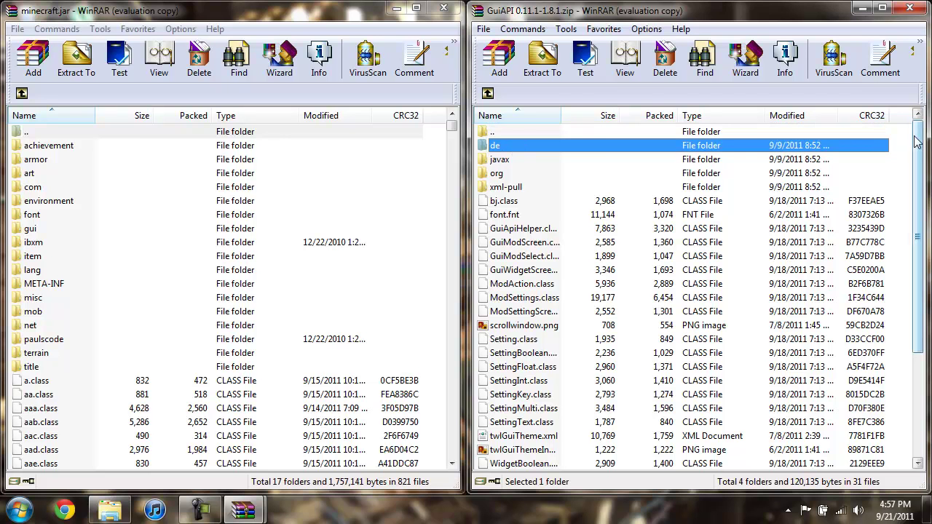
scroll(925, 210, down, 4)
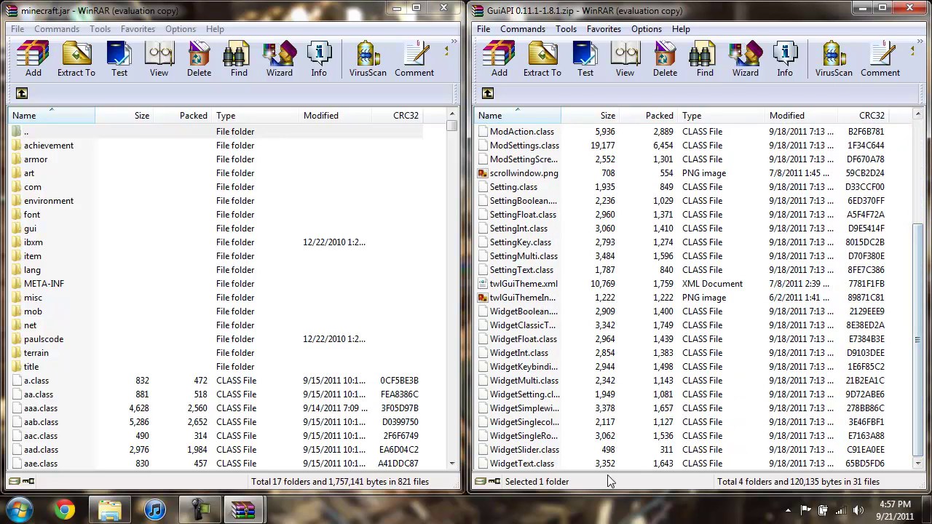
key(ctrl+a)
drag(669, 405, 243, 434)
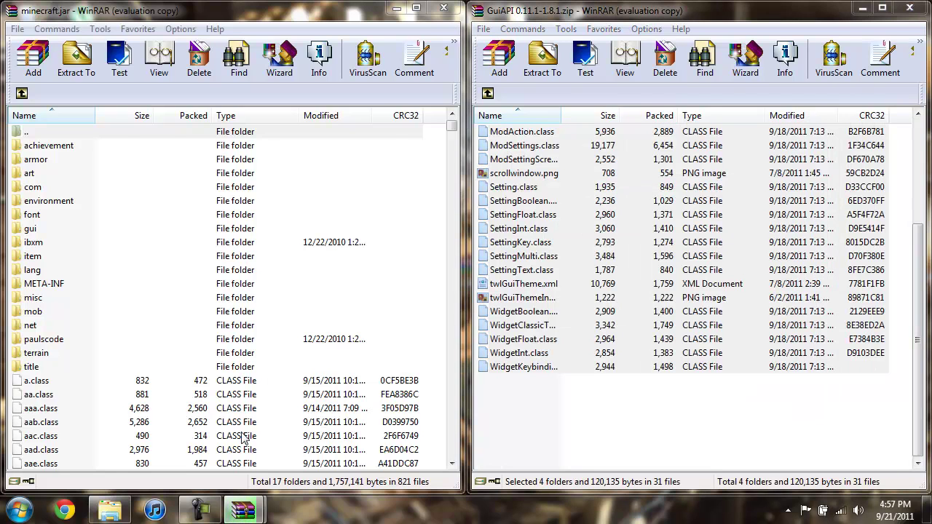
click(231, 374)
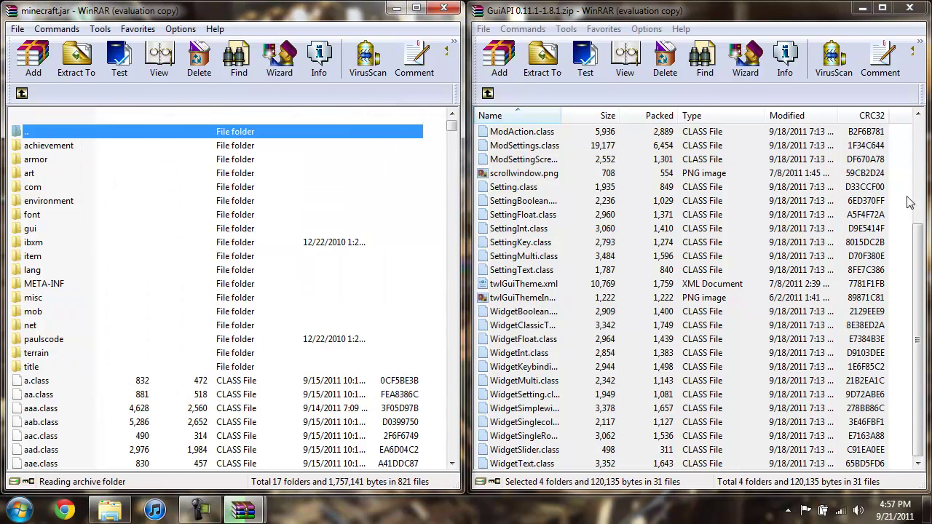
click(911, 8)
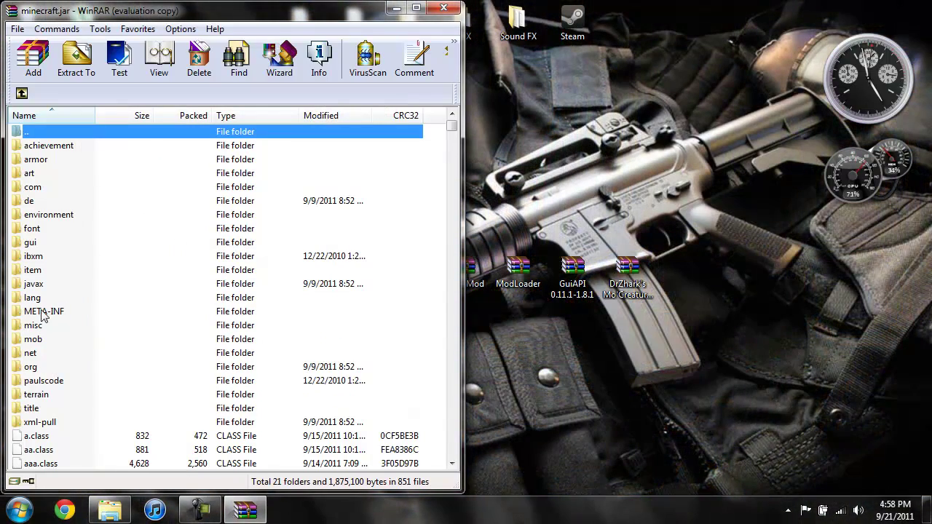
Delete the META-INF folder from minecraft.jar and close the archive
click(42, 315)
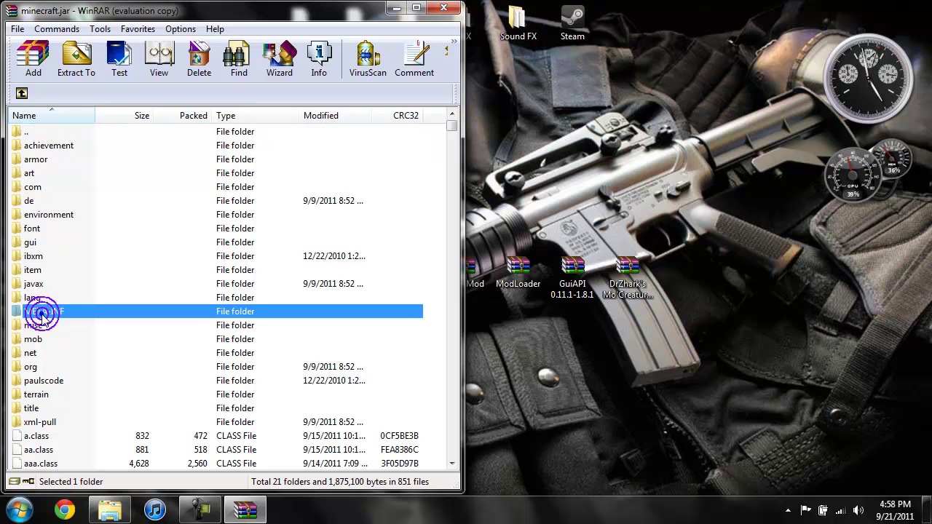
right_click(41, 313)
click(92, 131)
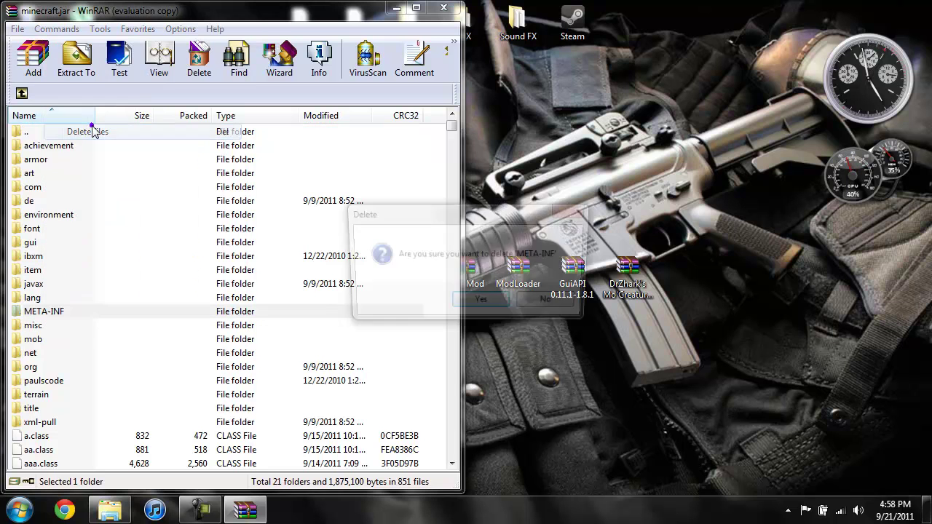
click(467, 305)
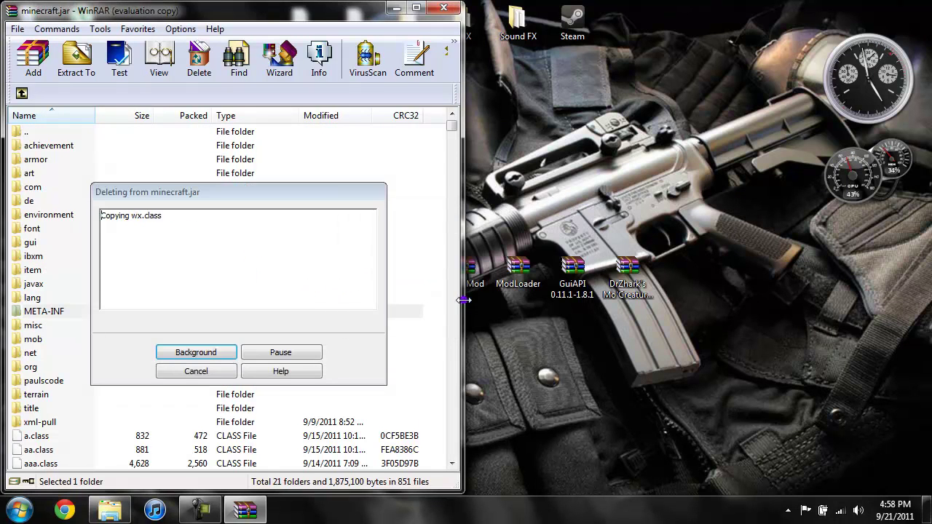
click(437, 10)
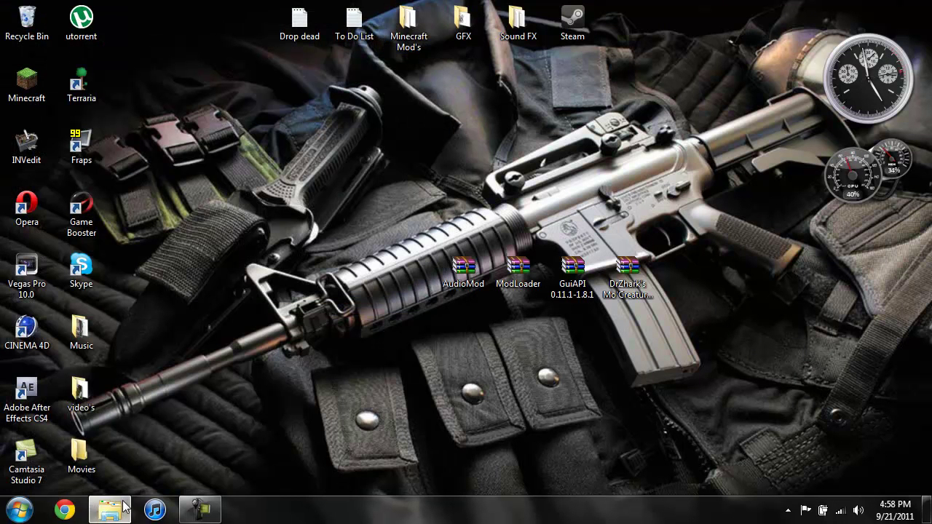
Restore the bin folder window, snap it to the left half of the desktop and go back to the .minecraft folder
click(158, 446)
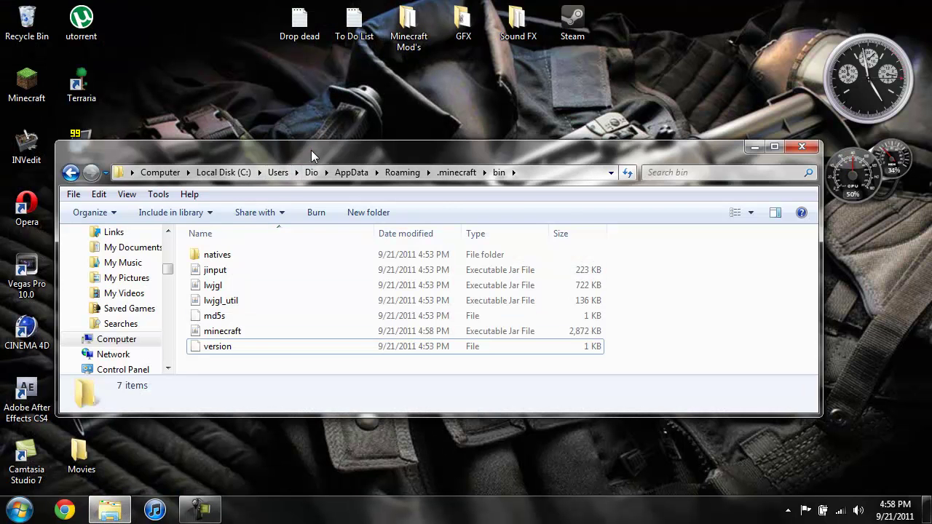
drag(311, 150, 3, 151)
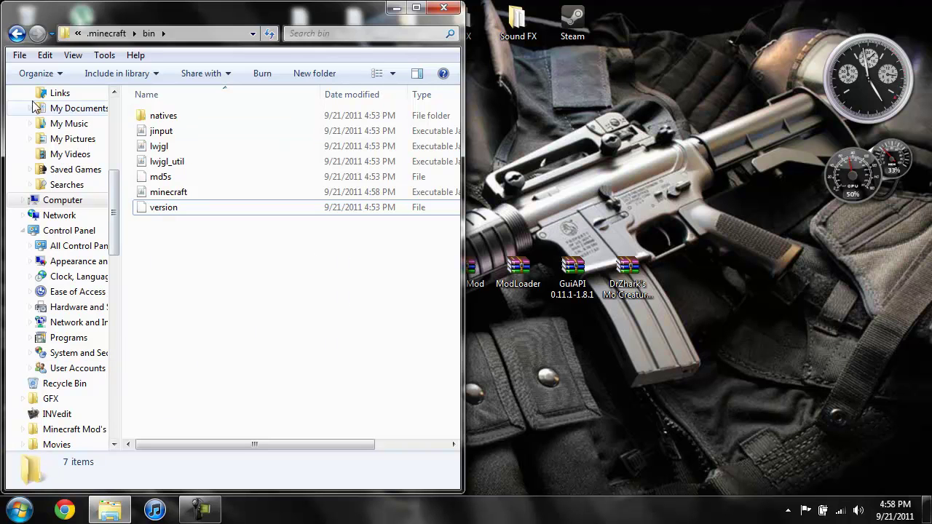
click(17, 33)
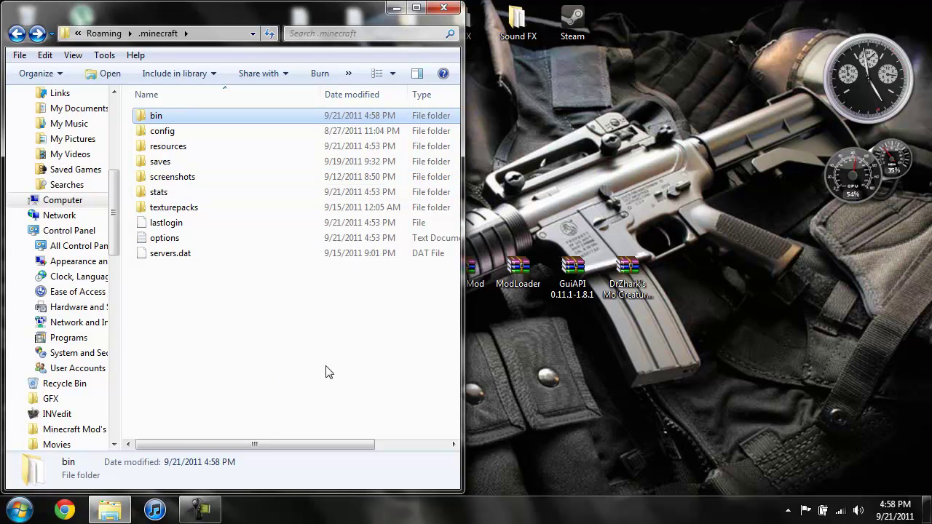
Copy the mods and resources folders from the DrZhark's Mo'Creatures archive into .minecraft, merging resources, and close both windows
double_click(626, 273)
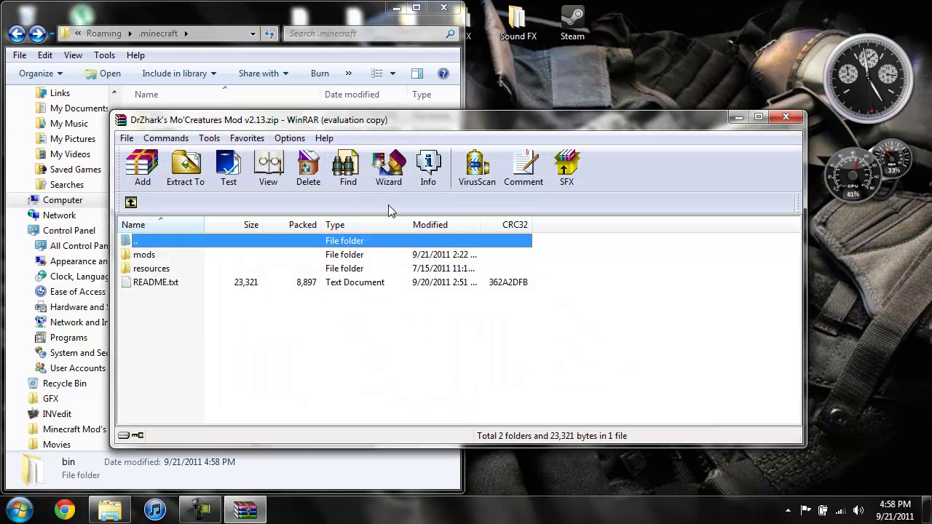
drag(408, 131, 931, 218)
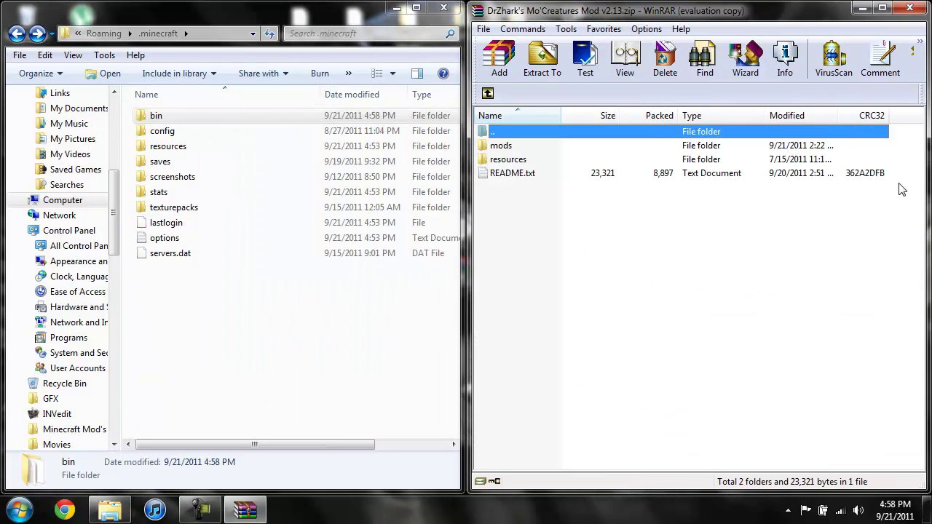
click(523, 147)
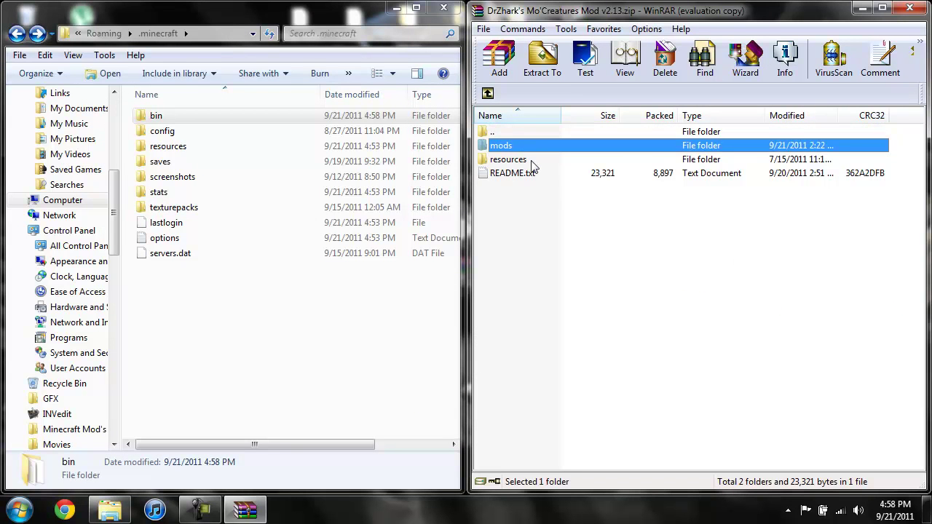
ctrl+click(530, 160)
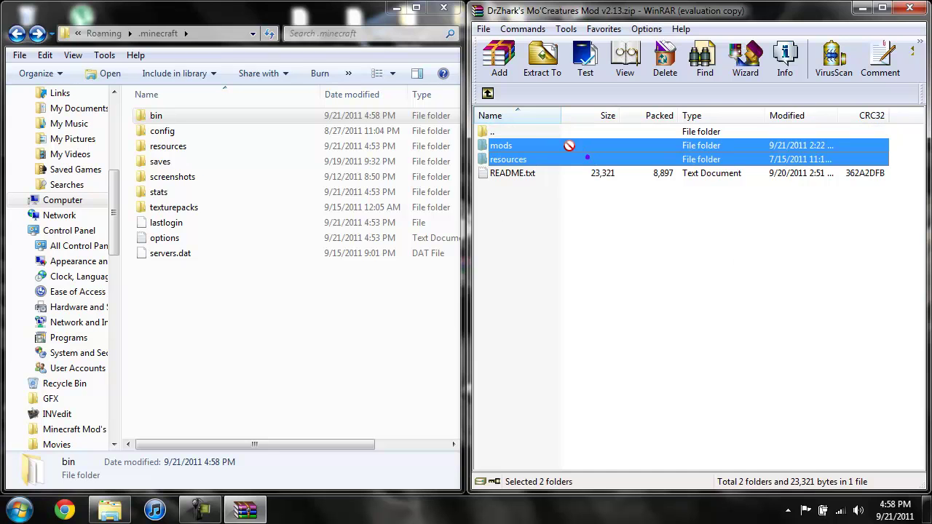
drag(569, 146, 266, 302)
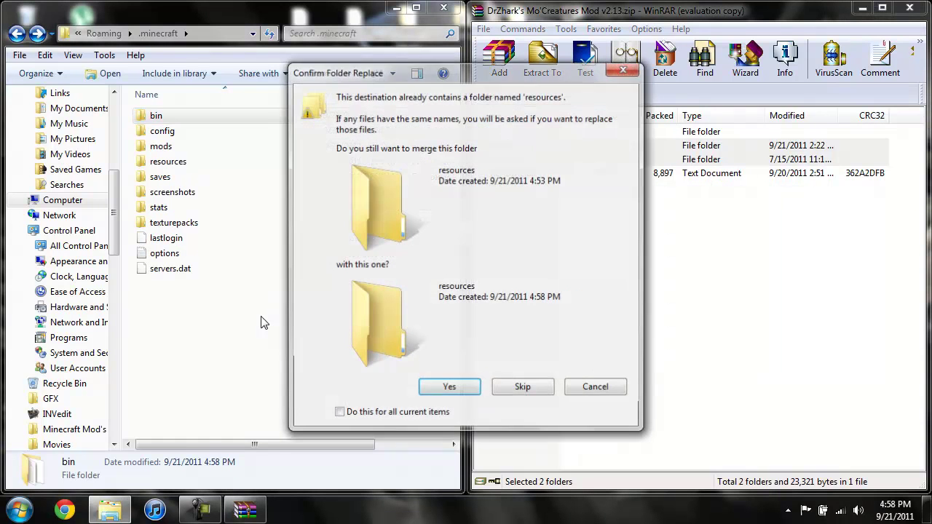
click(461, 395)
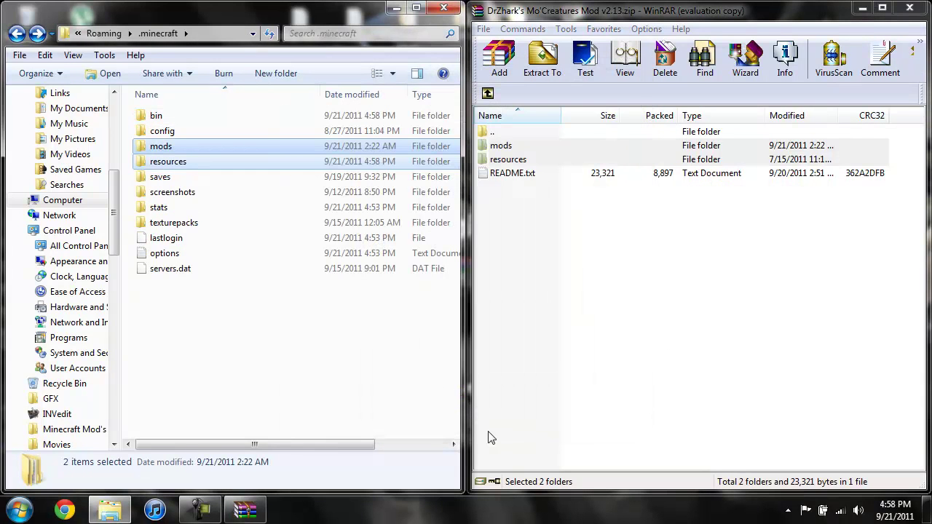
click(909, 8)
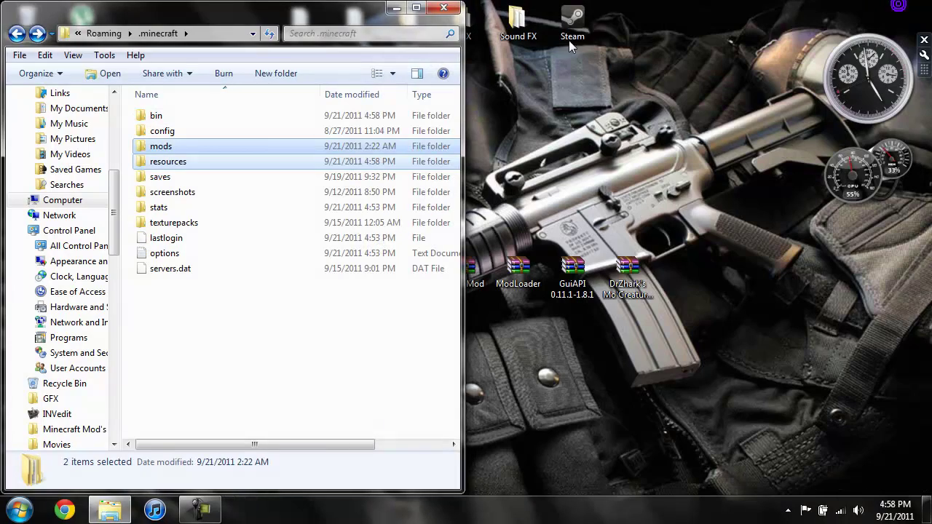
click(444, 8)
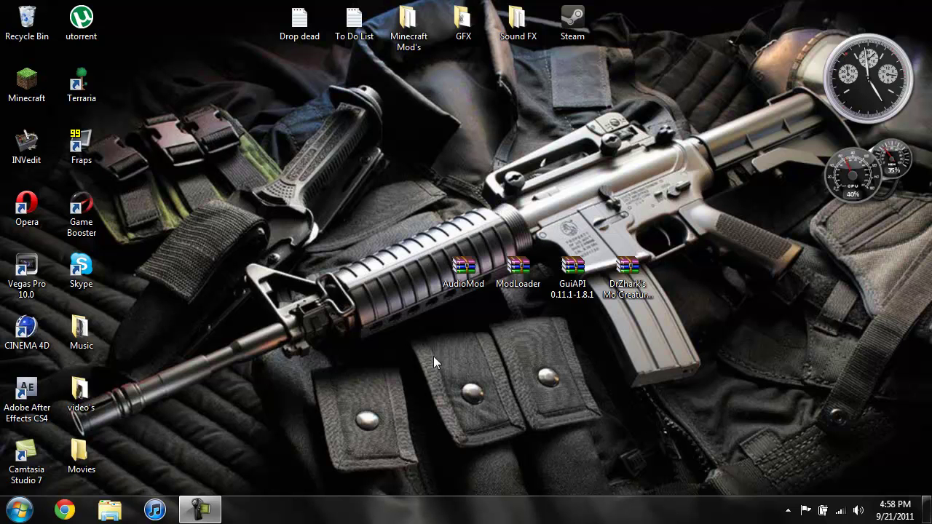
click(201, 510)
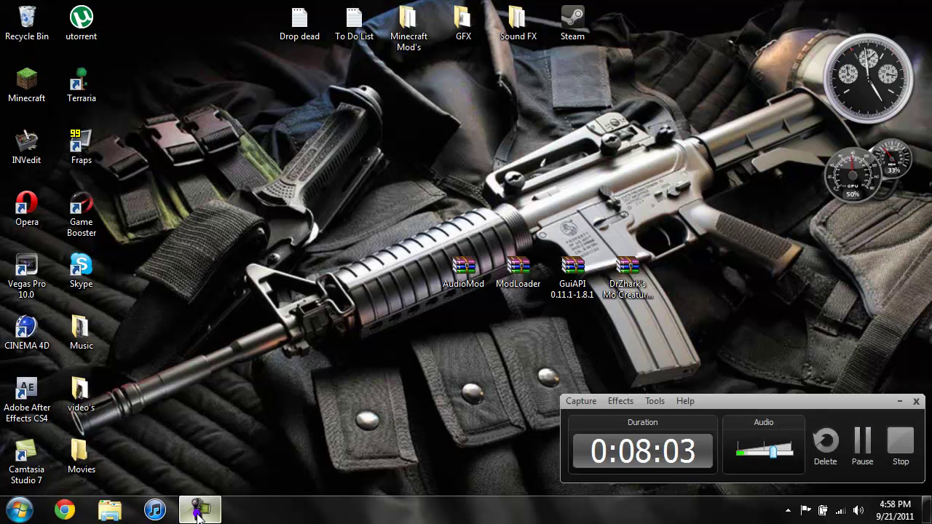